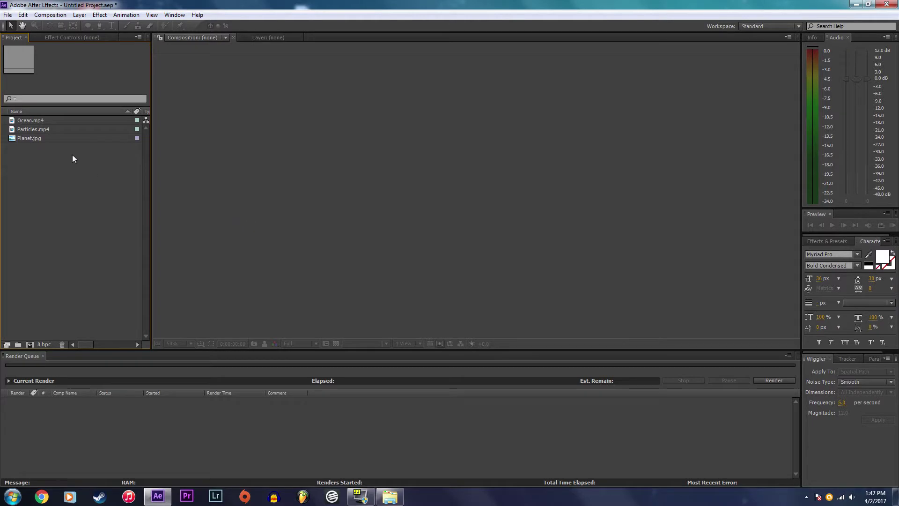
- Create a composition from the Ocean.mp4 footage, matching the clip's settings
{"action": "left_click", "coordinate": [32, 120]}
{"action": "left_click_drag", "start_coordinate": [29, 119], "coordinate": [30, 344]}
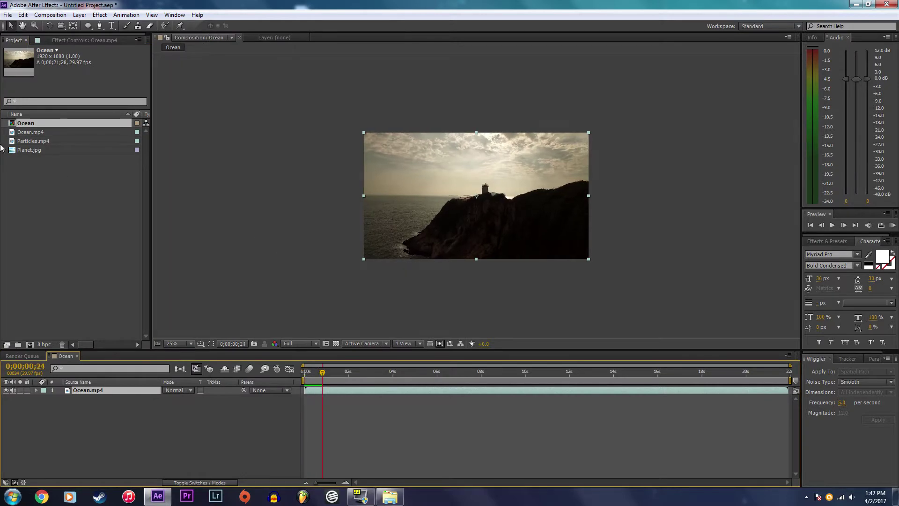
- Examine the imported Planet.jpg image and play through the Particles.mp4 footage
{"action": "left_click", "coordinate": [26, 133]}
{"action": "left_click", "coordinate": [26, 141]}
{"action": "left_click", "coordinate": [26, 150]}
{"action": "double_click", "coordinate": [26, 149]}
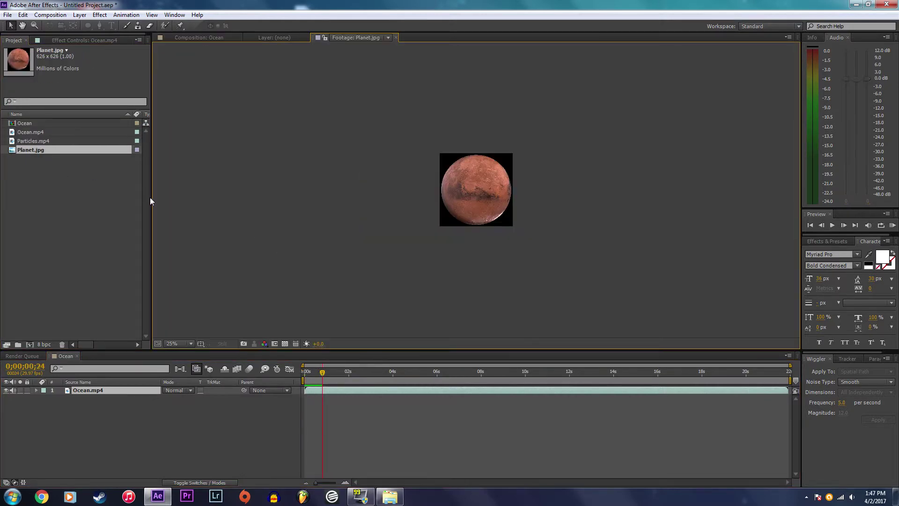
{"action": "scroll", "coordinate": [389, 230], "scroll_direction": "up", "scroll_amount": 5}
{"action": "scroll", "coordinate": [295, 218], "scroll_direction": "down", "scroll_amount": 1}
{"action": "double_click", "coordinate": [39, 141]}
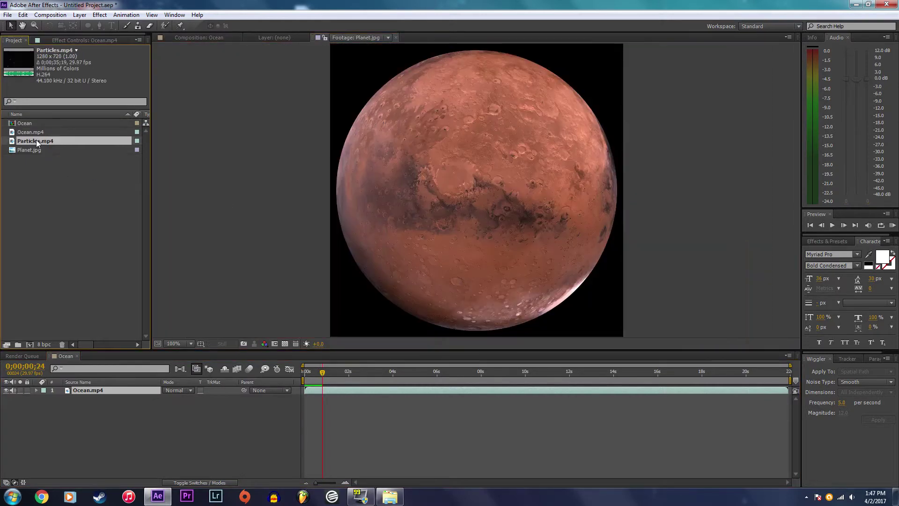
{"action": "key", "text": "space"}
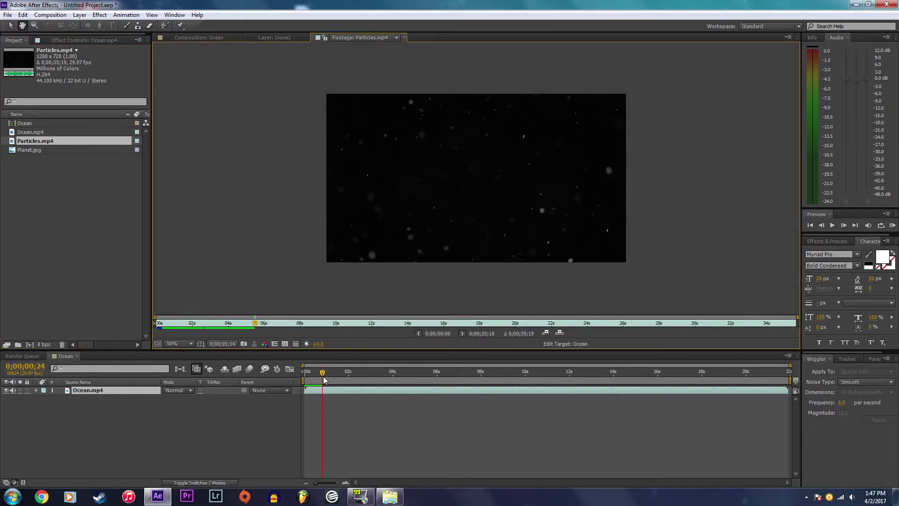
{"action": "key", "text": "space"}
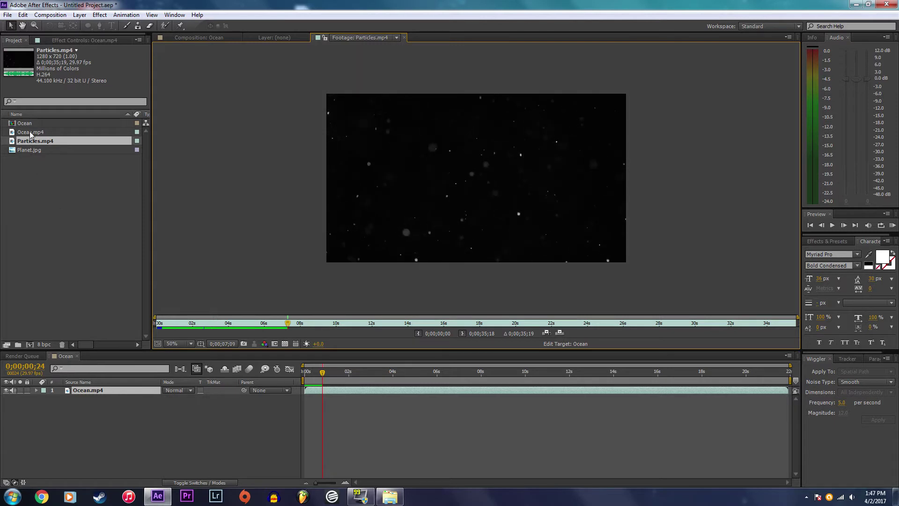
- Create a second composition from Ocean.mp4 and add a null object layer to it
{"action": "left_click_drag", "start_coordinate": [30, 131], "coordinate": [29, 344]}
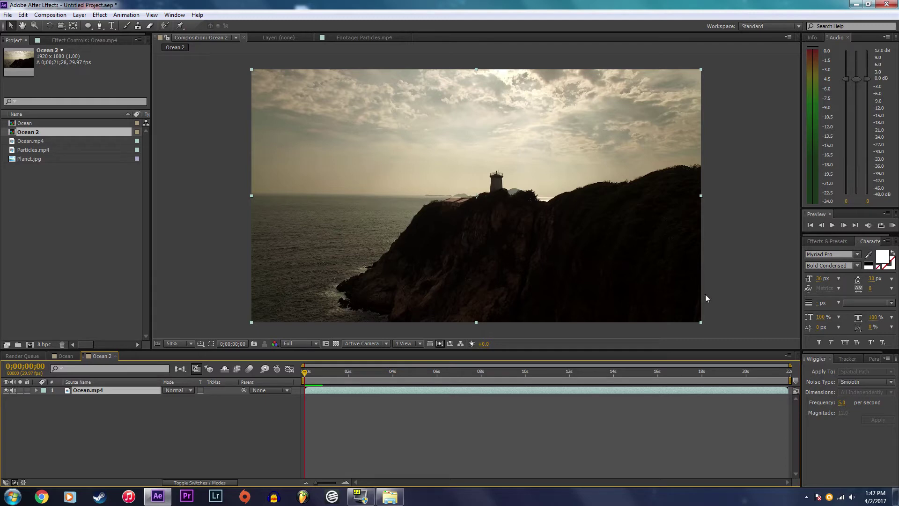
{"action": "left_click", "coordinate": [99, 14]}
{"action": "mouse_move", "coordinate": [80, 14]}
{"action": "mouse_move", "coordinate": [103, 25]}
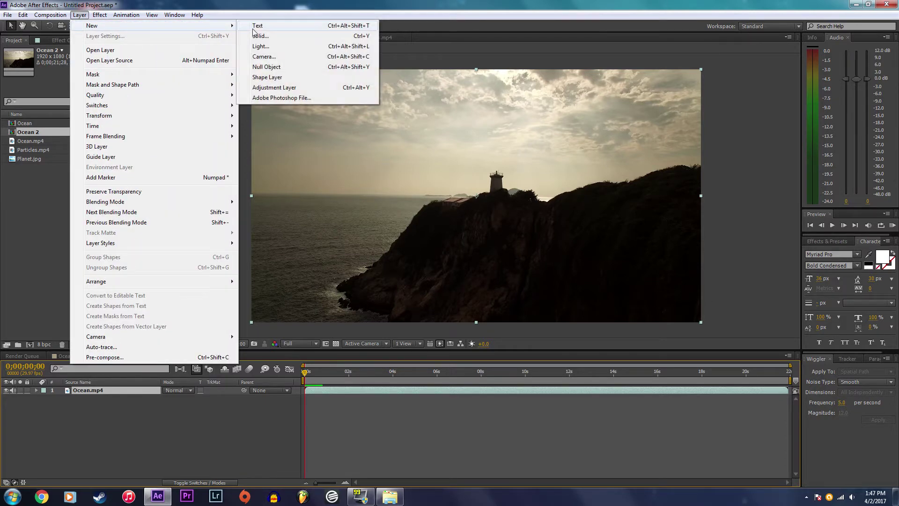
{"action": "left_click", "coordinate": [270, 67]}
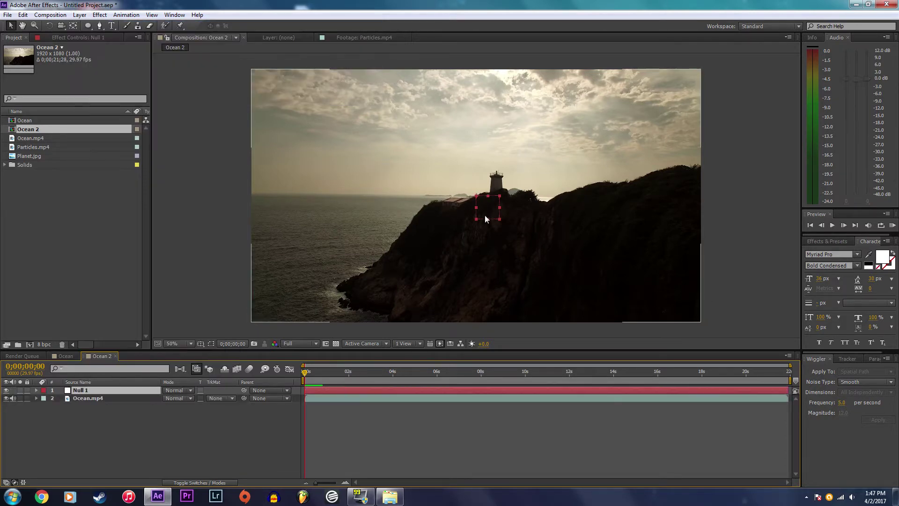
- Set up a position and scale motion track on the Ocean.mp4 layer, placing both track points on clouds in the sky
{"action": "left_click", "coordinate": [81, 399]}
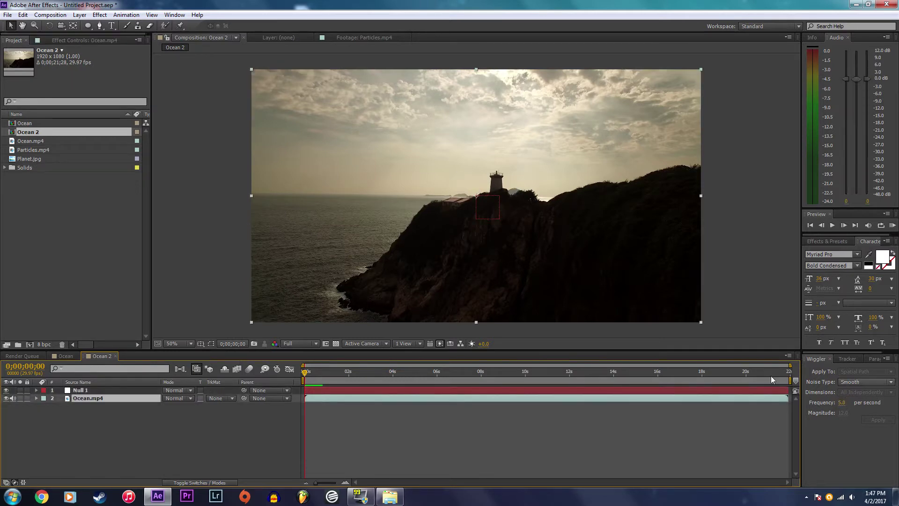
{"action": "left_click", "coordinate": [849, 358]}
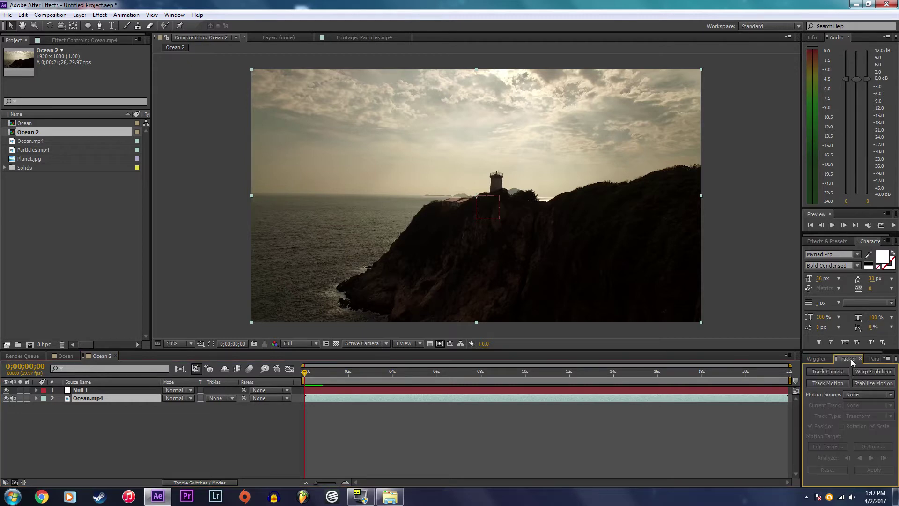
{"action": "left_click", "coordinate": [828, 383]}
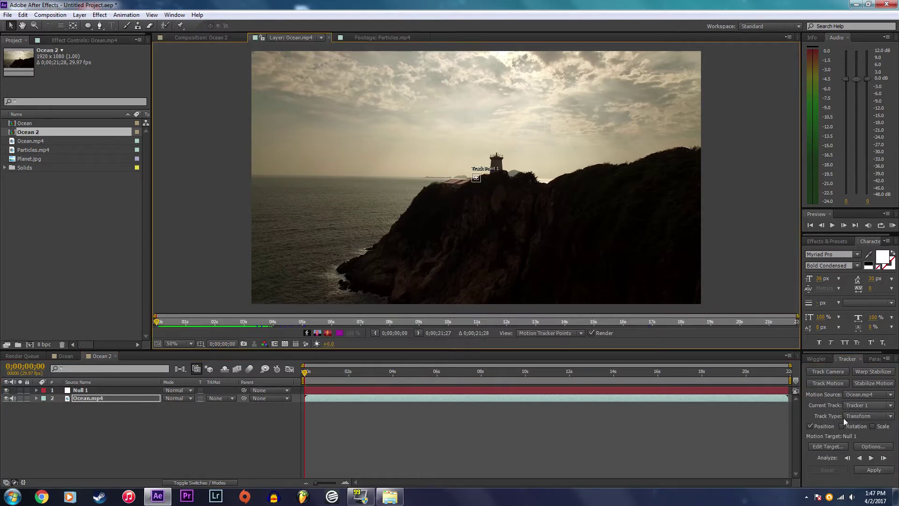
{"action": "left_click", "coordinate": [873, 426]}
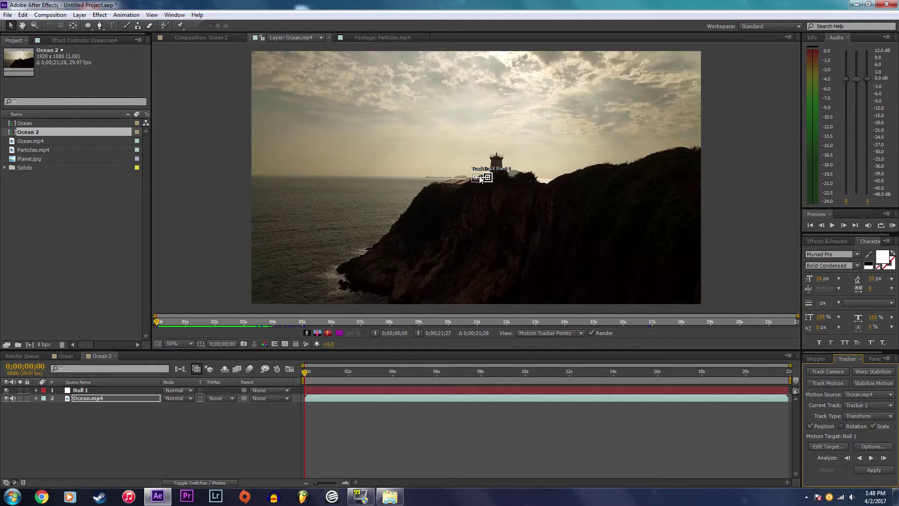
{"action": "left_click_drag", "start_coordinate": [480, 177], "coordinate": [336, 103]}
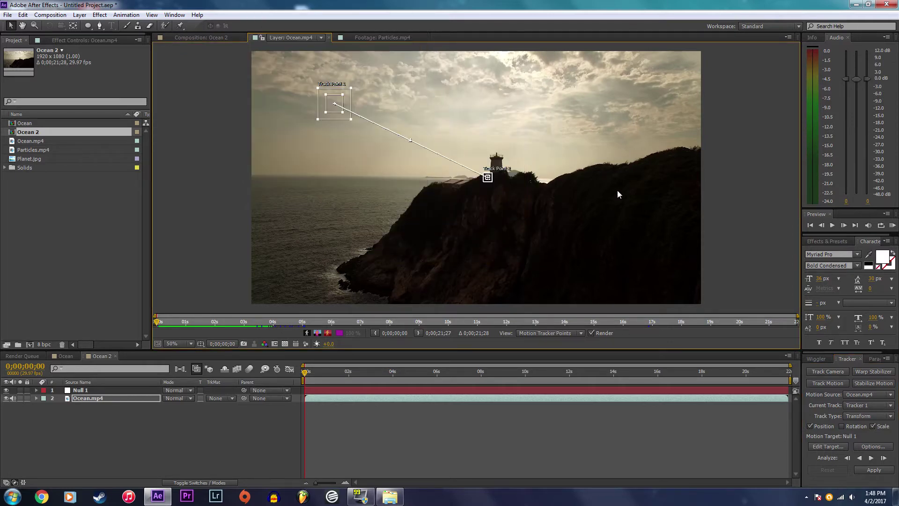
{"action": "left_click_drag", "start_coordinate": [489, 177], "coordinate": [457, 84]}
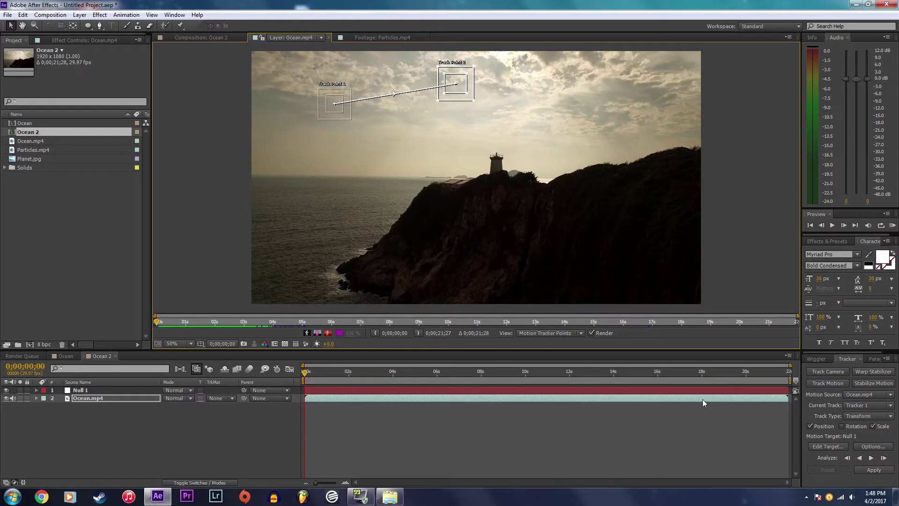
- Trim the Ocean.mp4 and null layers and the work area to end at about 4 seconds
{"action": "left_click_drag", "start_coordinate": [788, 398], "coordinate": [394, 398]}
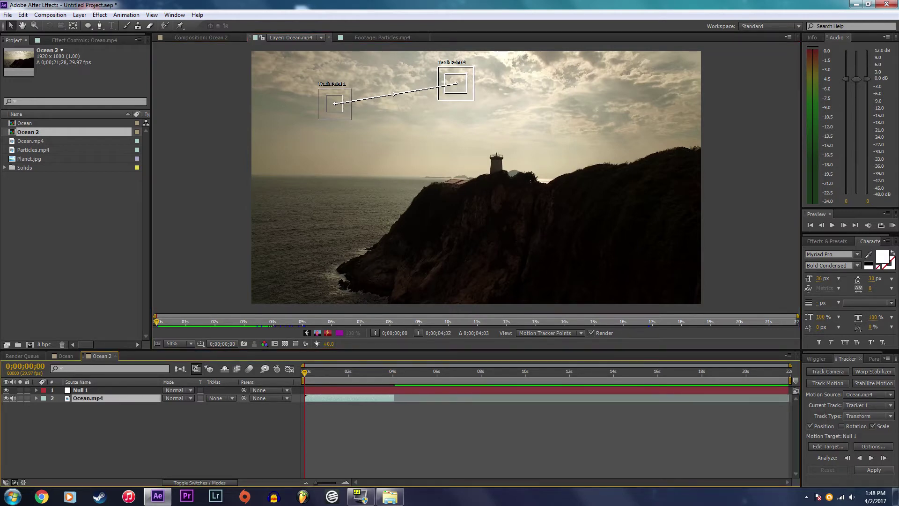
{"action": "left_click_drag", "start_coordinate": [789, 390], "coordinate": [396, 390]}
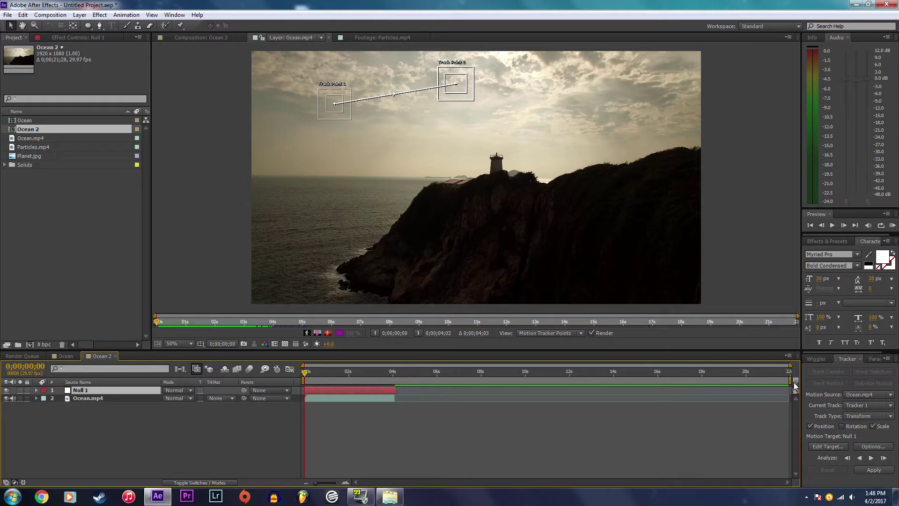
{"action": "left_click_drag", "start_coordinate": [790, 380], "coordinate": [393, 380]}
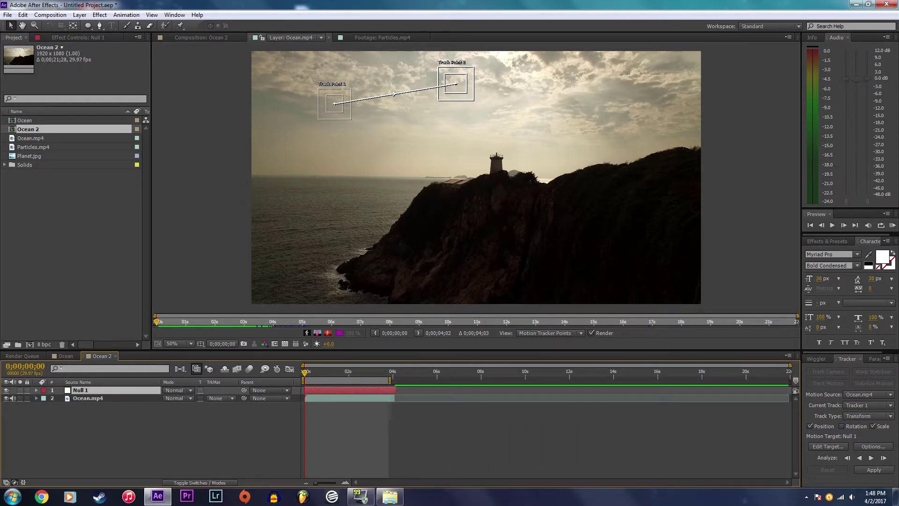
- Analyze the track forward and apply the motion to the Null 1 layer in X and Y
{"action": "left_click", "coordinate": [867, 458]}
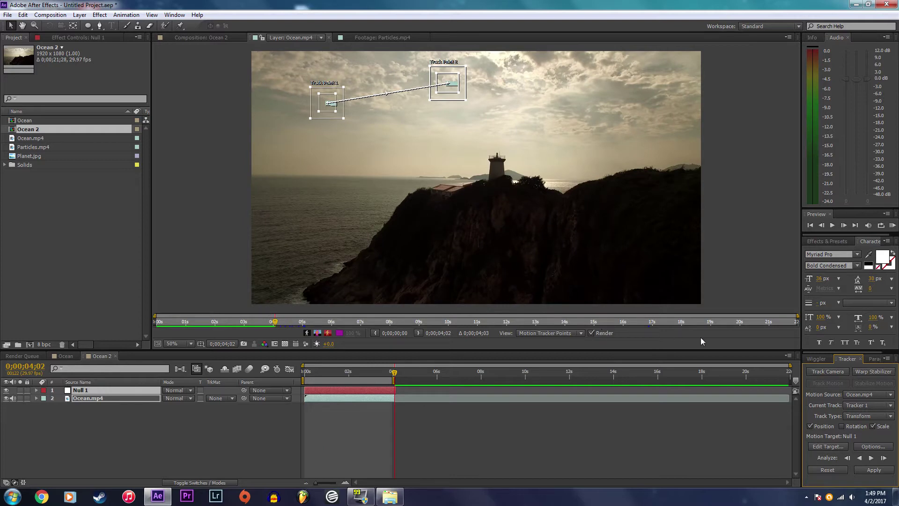
{"action": "left_click", "coordinate": [844, 447]}
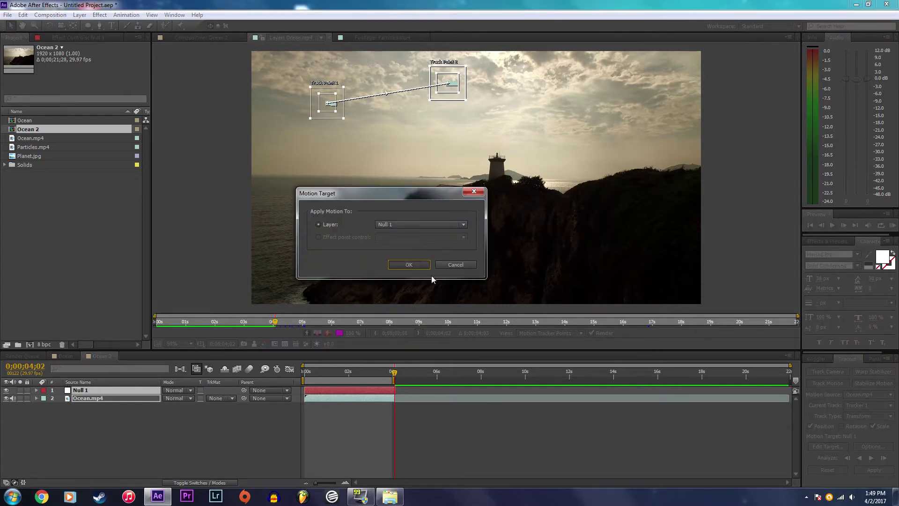
{"action": "left_click", "coordinate": [409, 265]}
{"action": "left_click", "coordinate": [874, 470]}
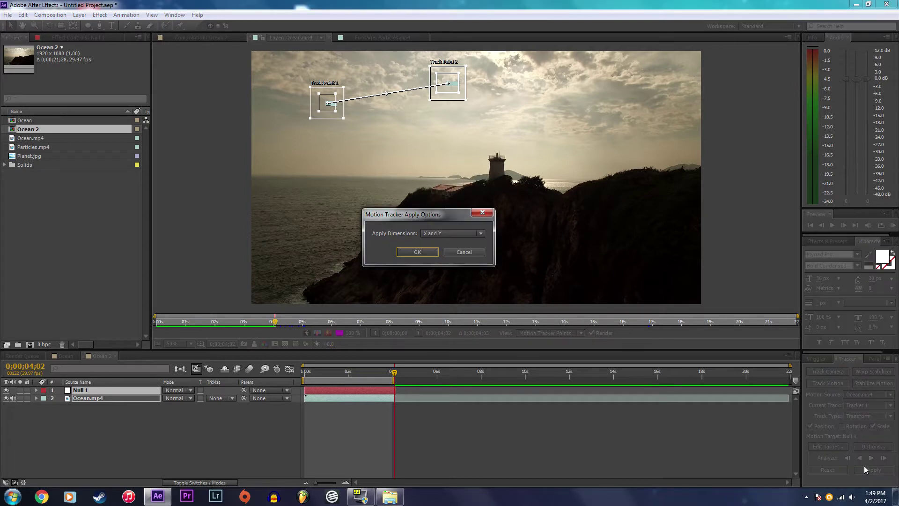
{"action": "left_click", "coordinate": [417, 252]}
- Collapse and deselect the layers, and play the tracked composition from the start to check the null's motion
{"action": "left_click_drag", "start_coordinate": [333, 371], "coordinate": [288, 372]}
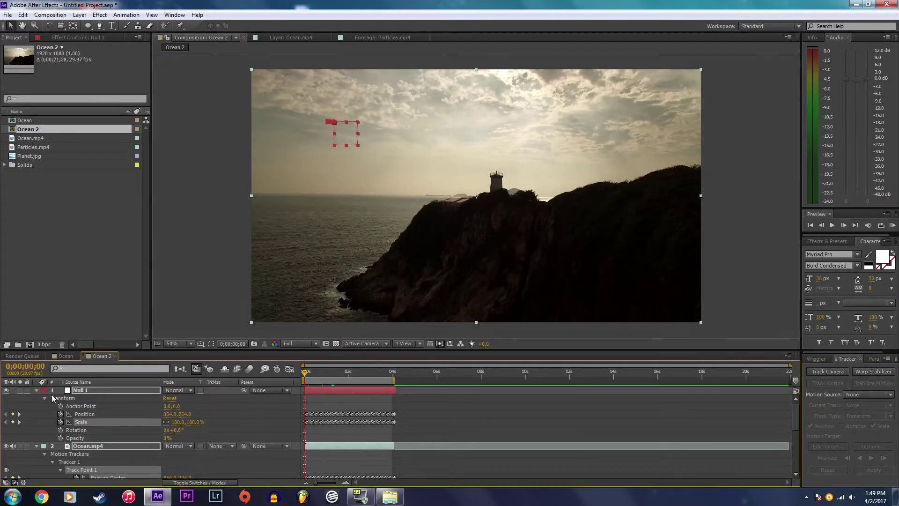
{"action": "left_click", "coordinate": [37, 390]}
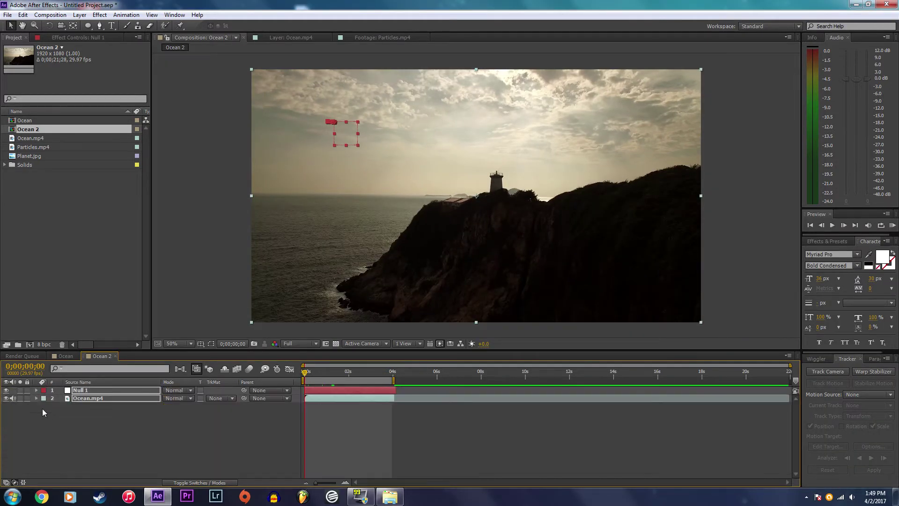
{"action": "left_click", "coordinate": [144, 438]}
{"action": "key", "text": "space"}
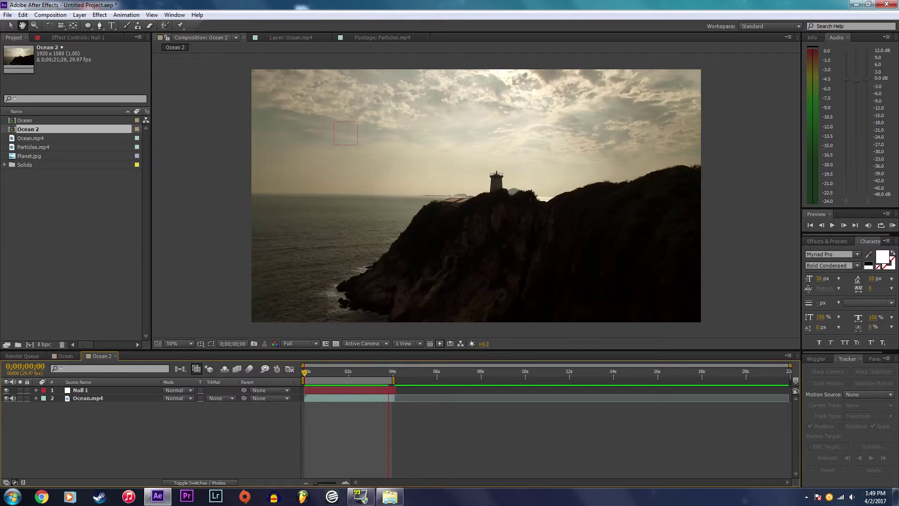
{"action": "key", "text": "space"}
{"action": "left_click_drag", "start_coordinate": [317, 375], "coordinate": [291, 375]}
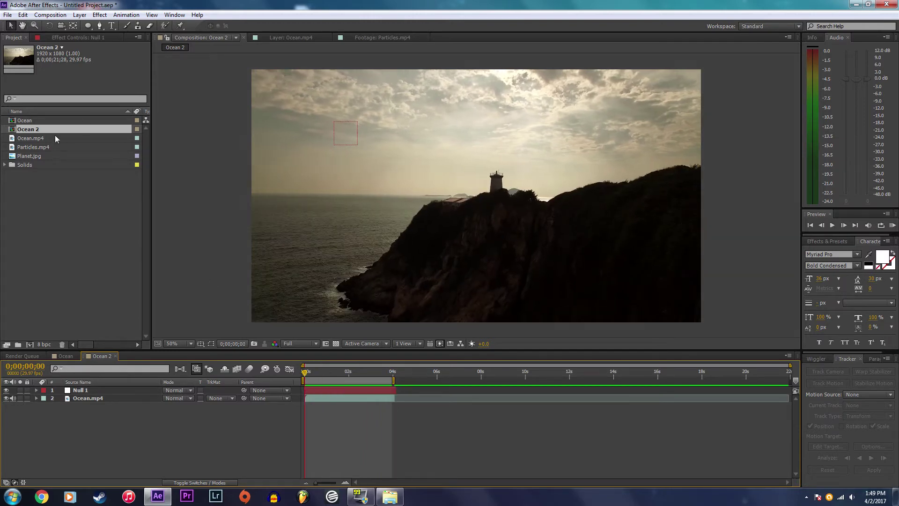
- Place Planet.jpg over the sky in the composition and mask it with an ellipse fitted to the planet's edge
{"action": "left_click", "coordinate": [38, 147]}
{"action": "left_click_drag", "start_coordinate": [41, 155], "coordinate": [419, 172]}
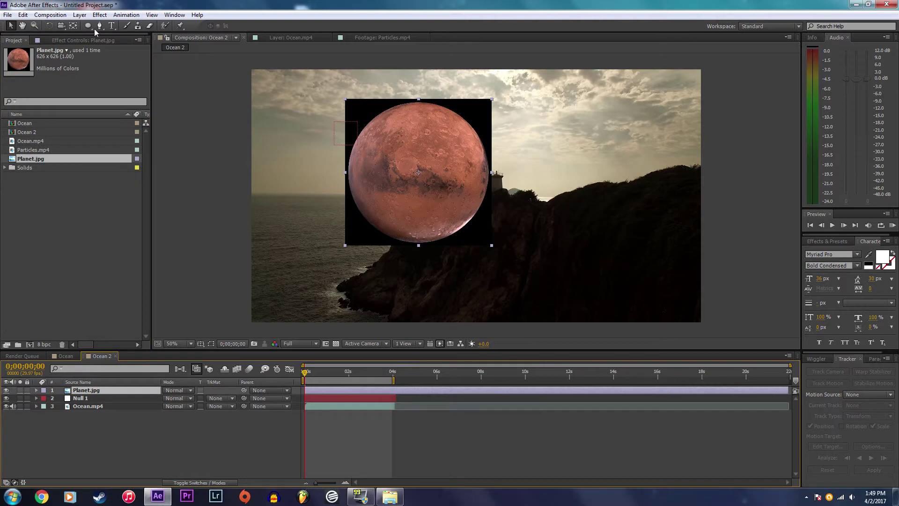
{"action": "left_click_drag", "start_coordinate": [90, 27], "coordinate": [114, 47]}
{"action": "left_click_drag", "start_coordinate": [346, 99], "coordinate": [489, 242]}
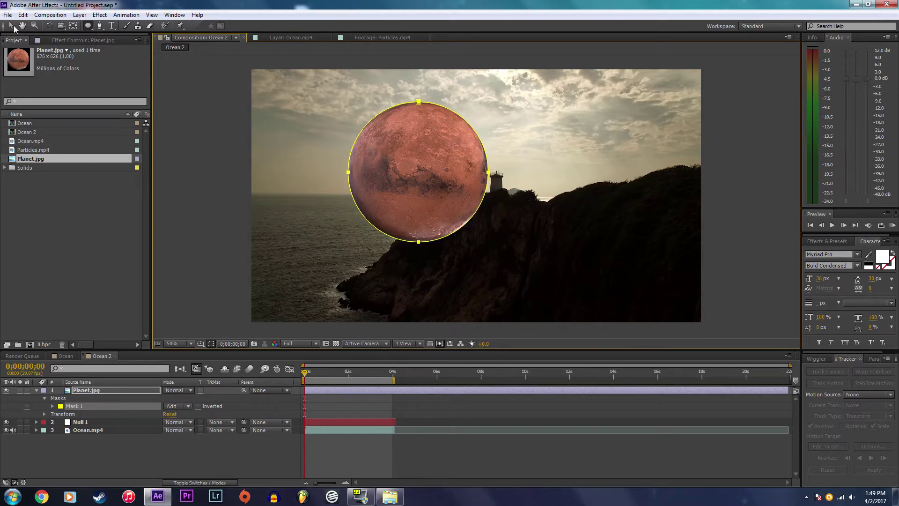
{"action": "left_click", "coordinate": [13, 26]}
- Add an adjustment layer above the planet and pre-compose it with Planet.jpg, moving all attributes into the new composition
{"action": "left_click", "coordinate": [93, 392]}
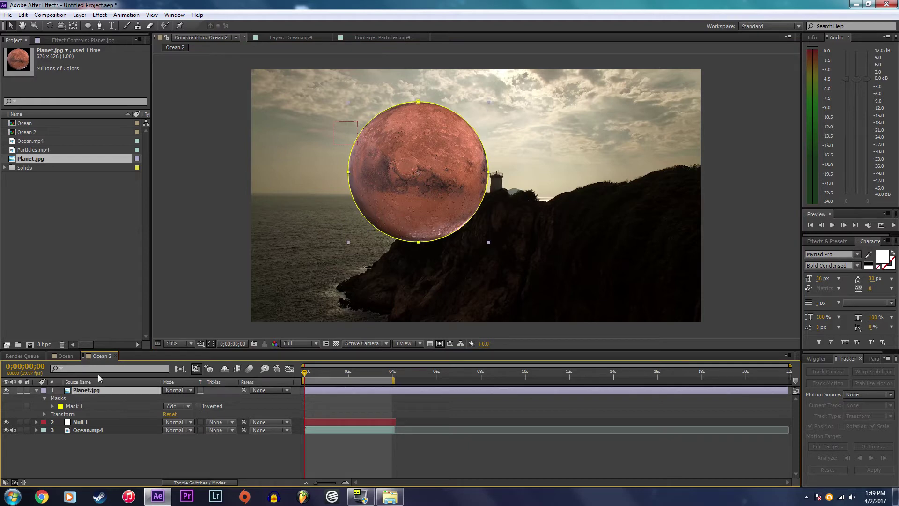
{"action": "left_click", "coordinate": [79, 15]}
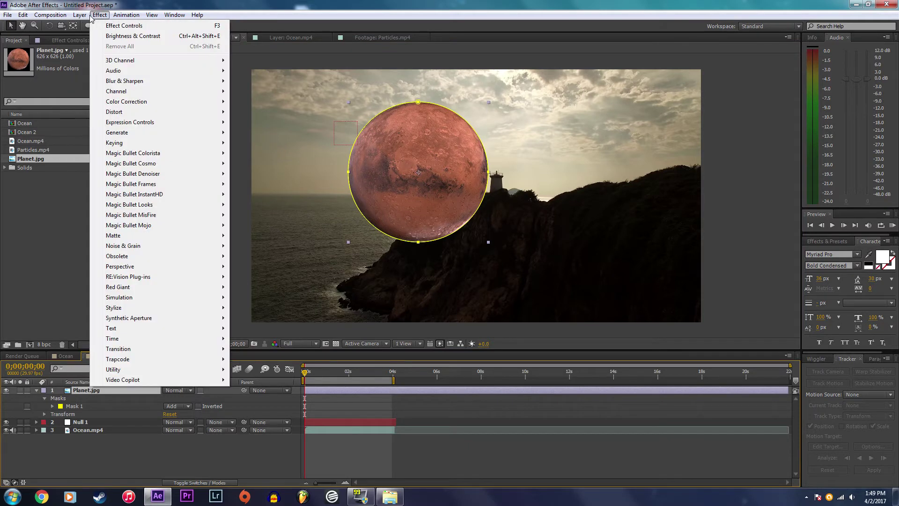
{"action": "mouse_move", "coordinate": [159, 25]}
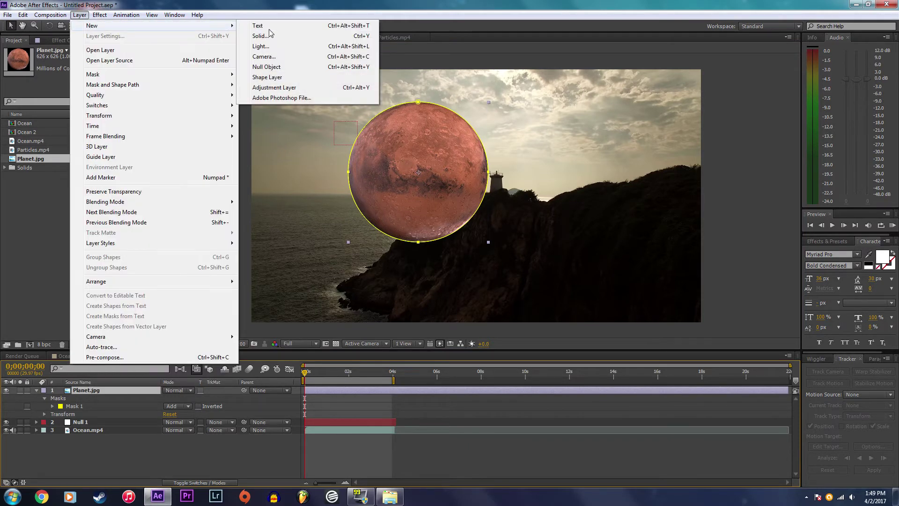
{"action": "left_click", "coordinate": [274, 88]}
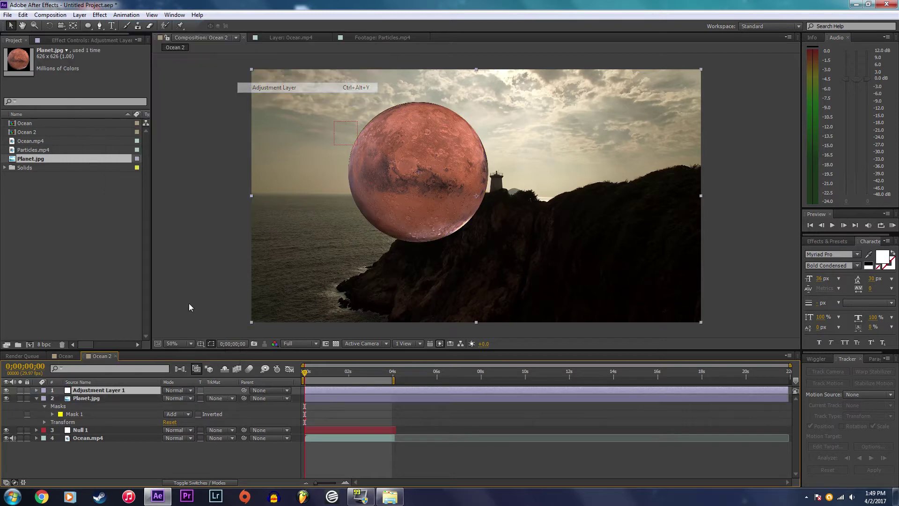
{"action": "right_click", "coordinate": [101, 399]}
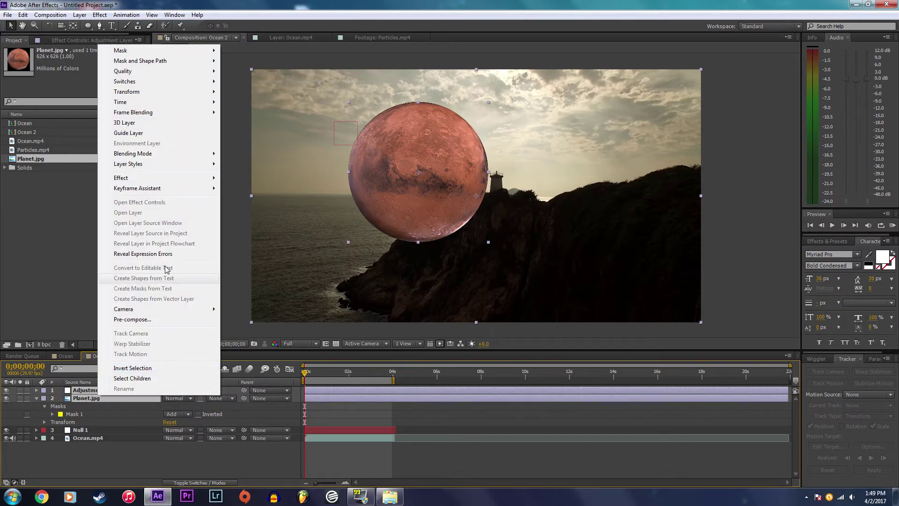
{"action": "left_click", "coordinate": [147, 319]}
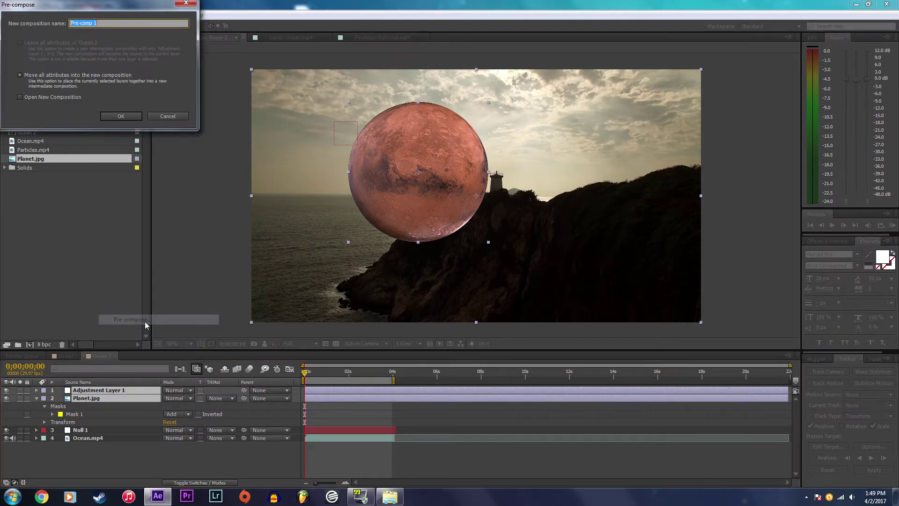
{"action": "left_click", "coordinate": [127, 116]}
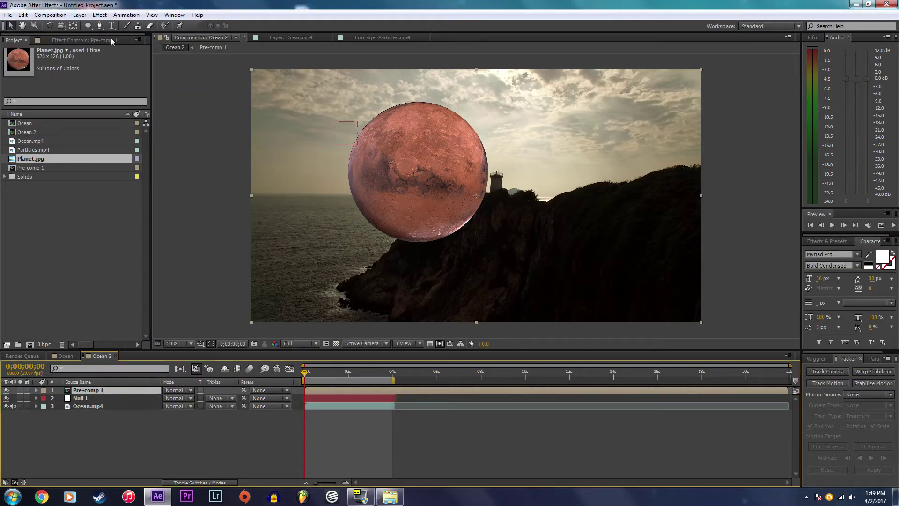
- Draw a closed curved Pen tool mask on the pre-composed layer around the planet's upper-left part and the adjacent sky
{"action": "left_click", "coordinate": [100, 26]}
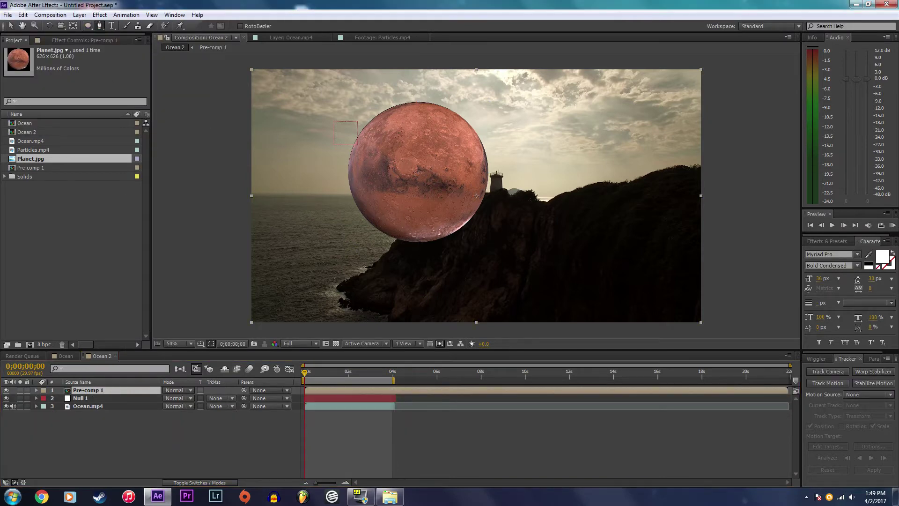
{"action": "left_click", "coordinate": [418, 97]}
{"action": "left_click_drag", "start_coordinate": [399, 175], "coordinate": [443, 143]}
{"action": "left_click_drag", "start_coordinate": [356, 208], "coordinate": [247, 189]}
{"action": "left_click", "coordinate": [309, 108]}
{"action": "left_click", "coordinate": [392, 80]}
{"action": "left_click", "coordinate": [418, 97]}
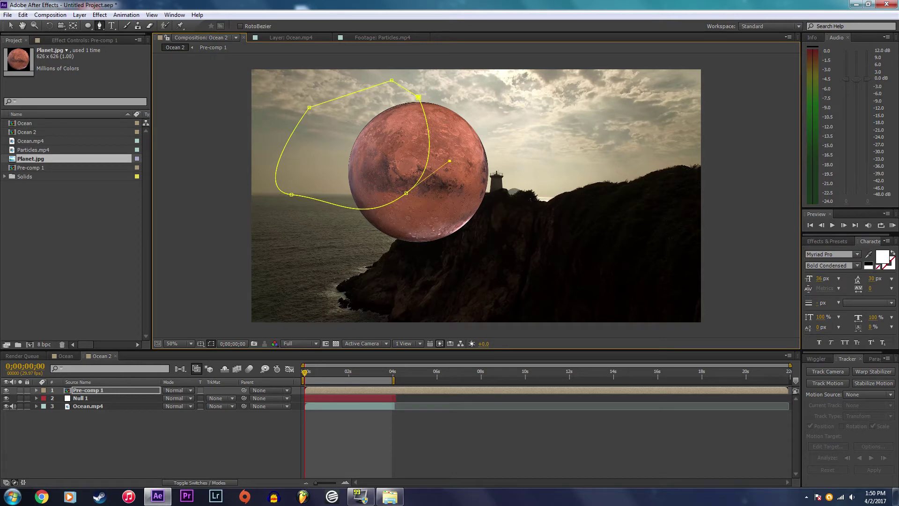
- Invert the mask on Pre-comp 1, and set its feather to 195 pixels and its expansion to 69 pixels
{"action": "left_click", "coordinate": [36, 390]}
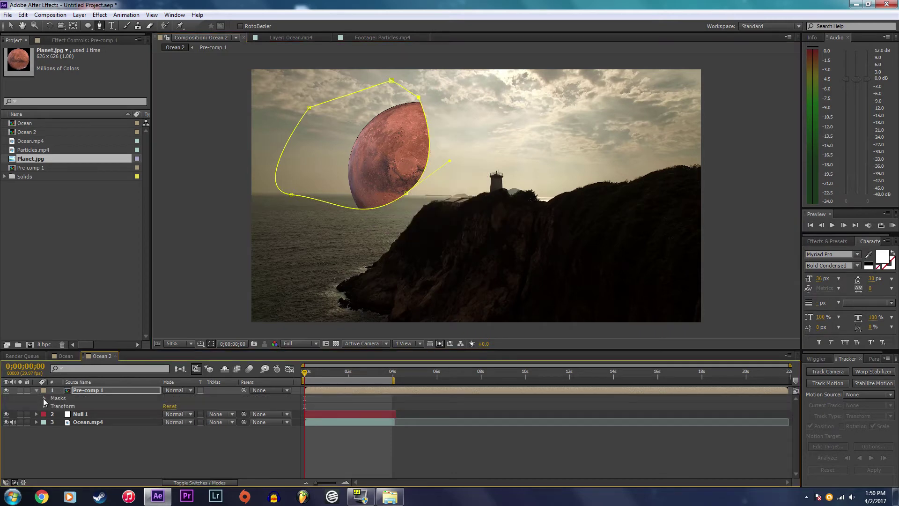
{"action": "left_click", "coordinate": [44, 398]}
{"action": "left_click", "coordinate": [52, 406]}
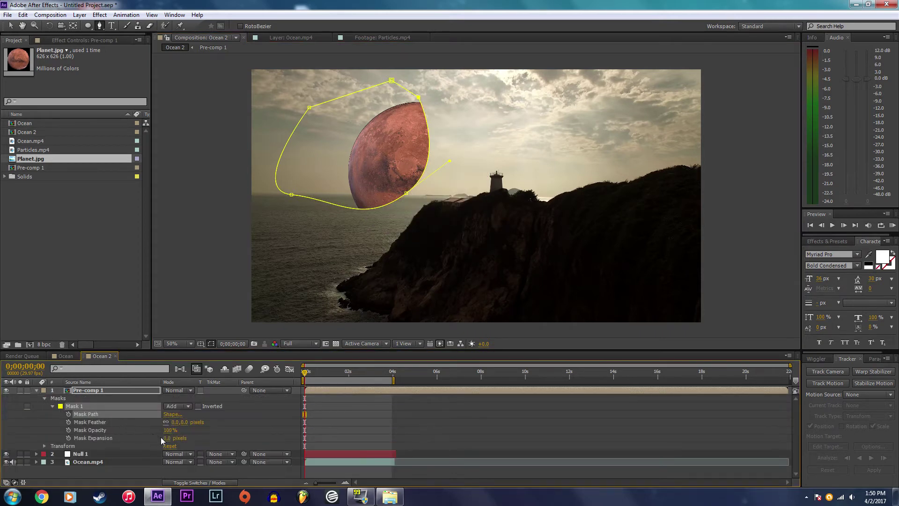
{"action": "left_click", "coordinate": [198, 406]}
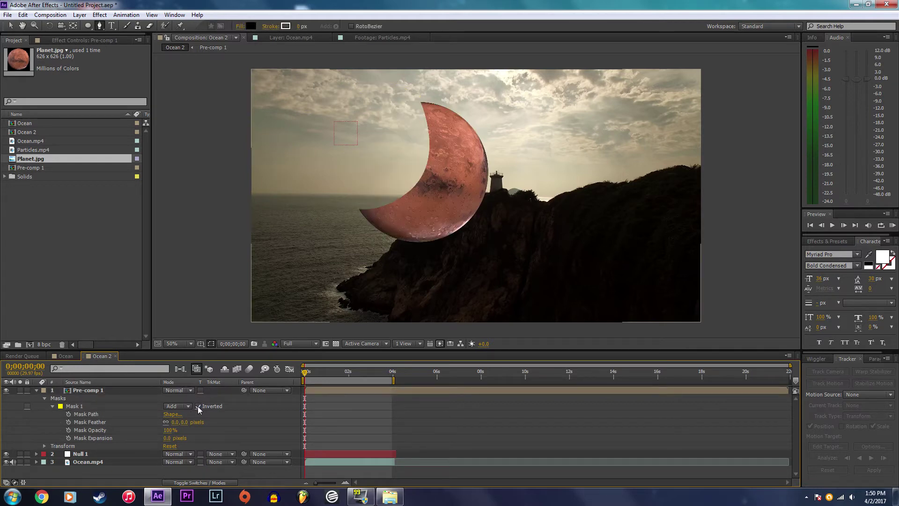
{"action": "left_click_drag", "start_coordinate": [174, 422], "coordinate": [173, 438]}
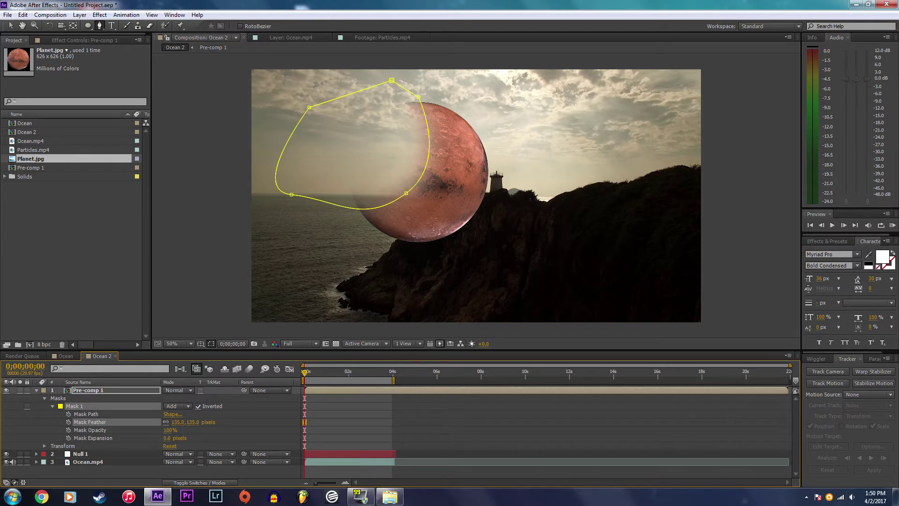
{"action": "left_click_drag", "start_coordinate": [168, 438], "coordinate": [206, 422]}
{"action": "left_click", "coordinate": [203, 438]}
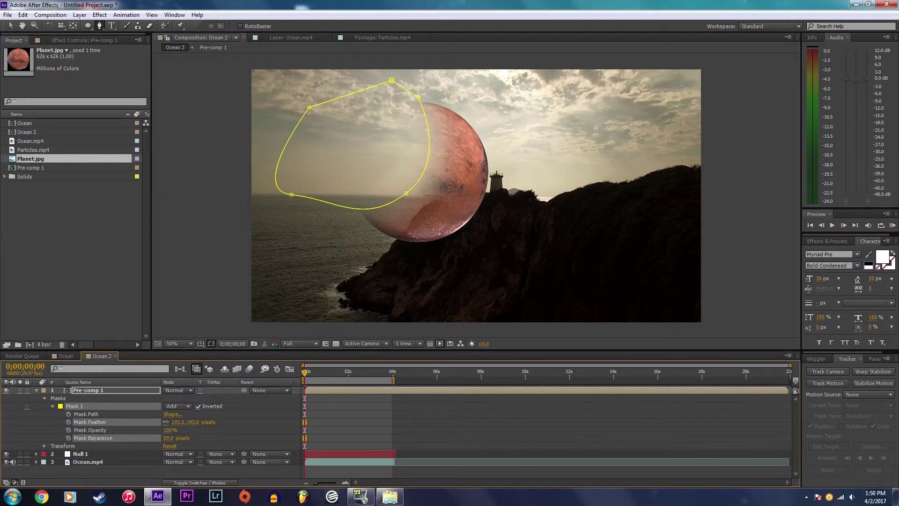
{"action": "left_click", "coordinate": [219, 423]}
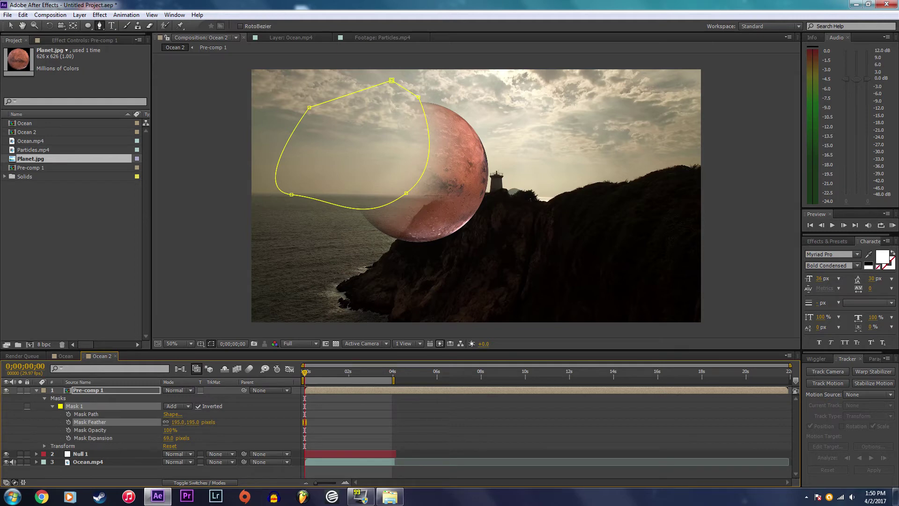
{"action": "left_click", "coordinate": [36, 391]}
- Add an adjustment layer above Pre-comp 1 and pre-compose the two layers together into a new composition
{"action": "left_click", "coordinate": [120, 391]}
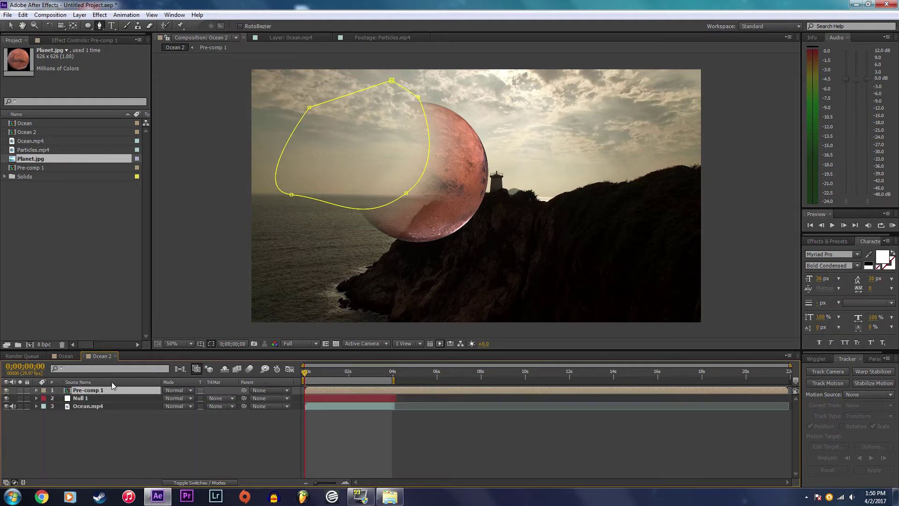
{"action": "left_click", "coordinate": [99, 15]}
{"action": "mouse_move", "coordinate": [80, 15]}
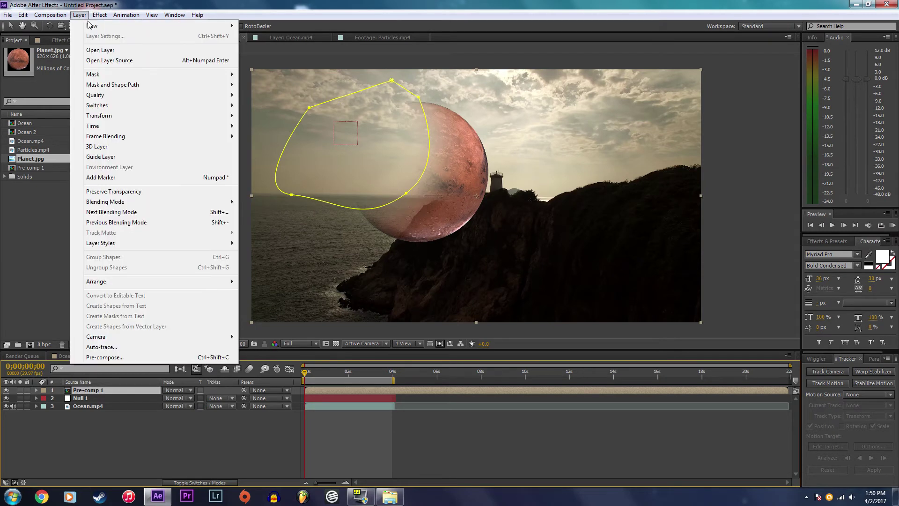
{"action": "mouse_move", "coordinate": [233, 28]}
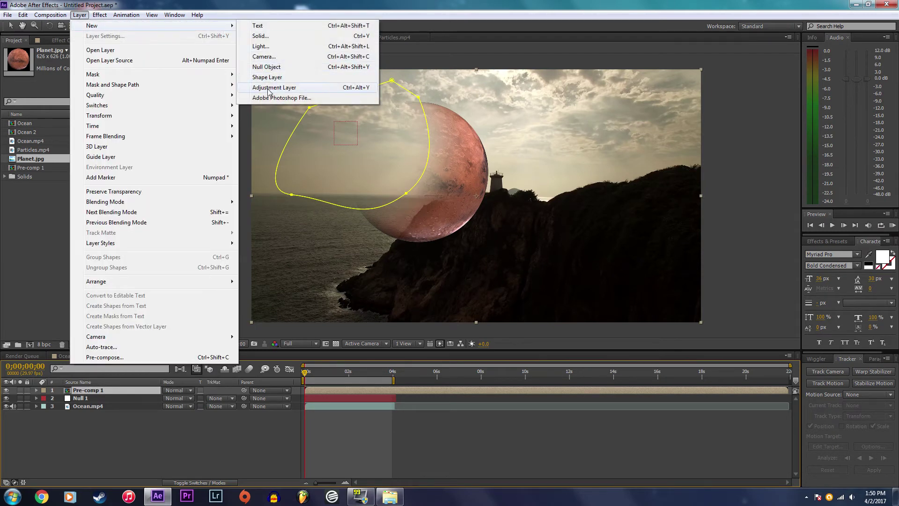
{"action": "left_click", "coordinate": [271, 88]}
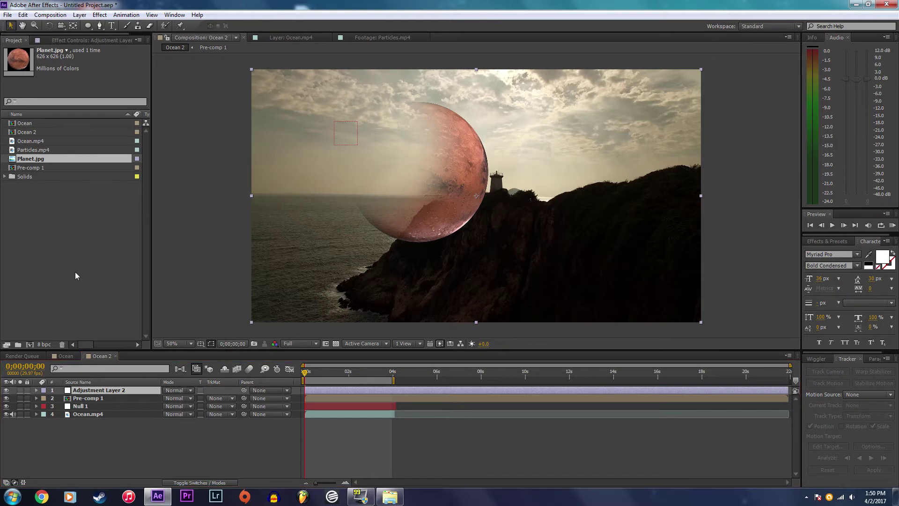
{"action": "right_click", "coordinate": [111, 398]}
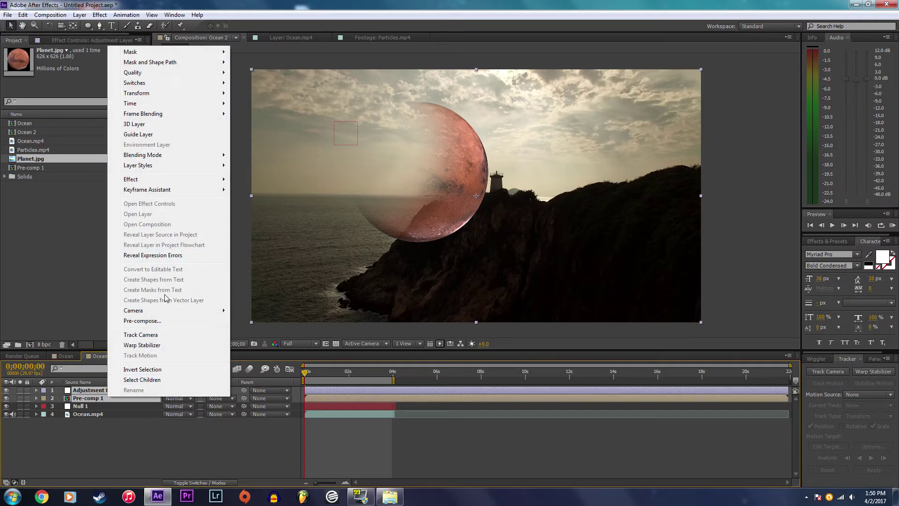
{"action": "left_click", "coordinate": [142, 320]}
{"action": "left_click", "coordinate": [121, 116]}
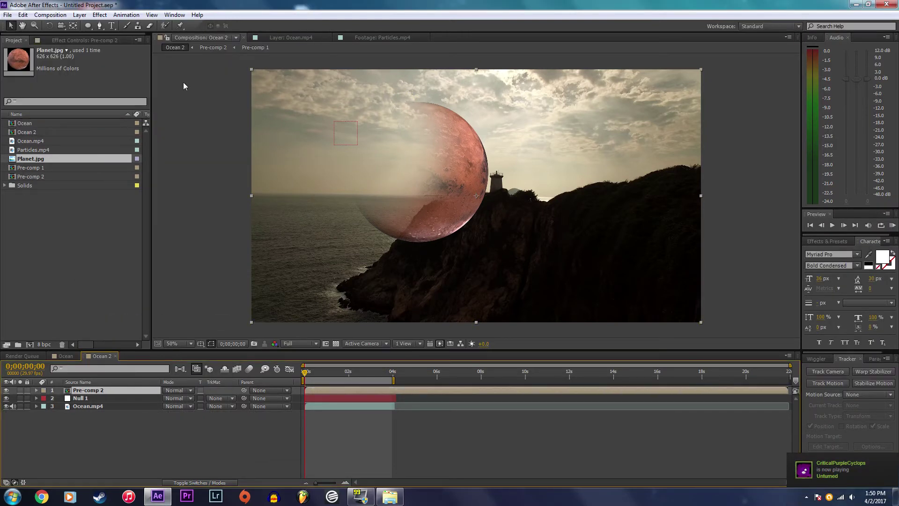
- Draw a closed crescent-shaped Pen tool mask on Pre-comp 2 along the planet's lower-right edge and around its outside
{"action": "left_click", "coordinate": [100, 26]}
{"action": "left_click", "coordinate": [456, 110]}
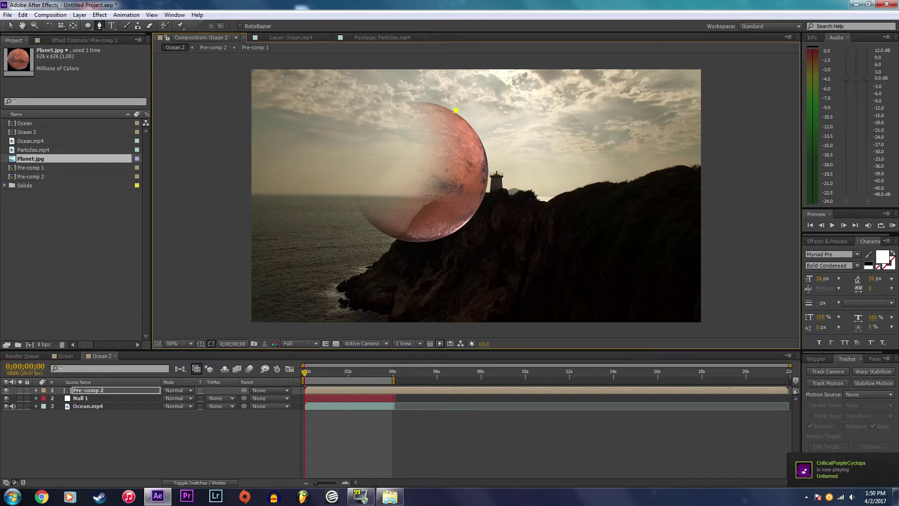
{"action": "left_click_drag", "start_coordinate": [479, 188], "coordinate": [357, 206]}
{"action": "left_click", "coordinate": [331, 170]}
{"action": "left_click", "coordinate": [362, 263]}
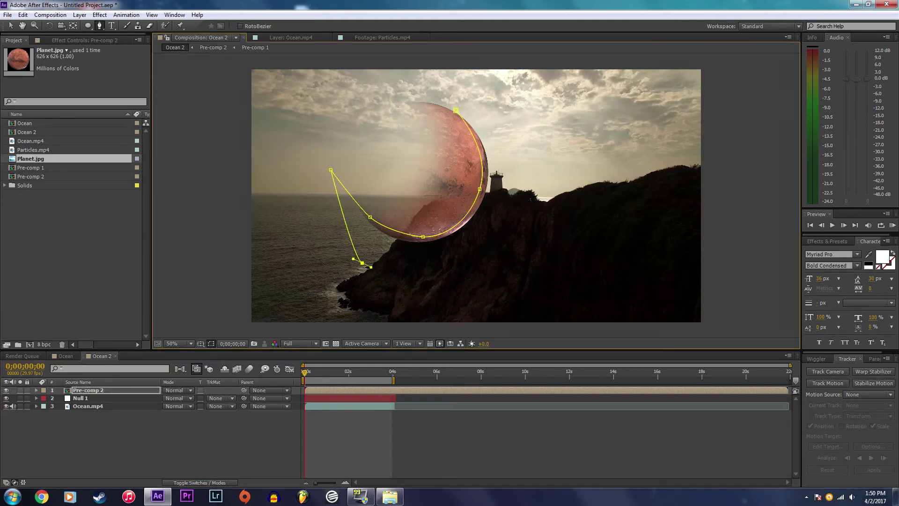
{"action": "left_click", "coordinate": [479, 258]}
{"action": "left_click", "coordinate": [525, 197]}
{"action": "left_click", "coordinate": [511, 135]}
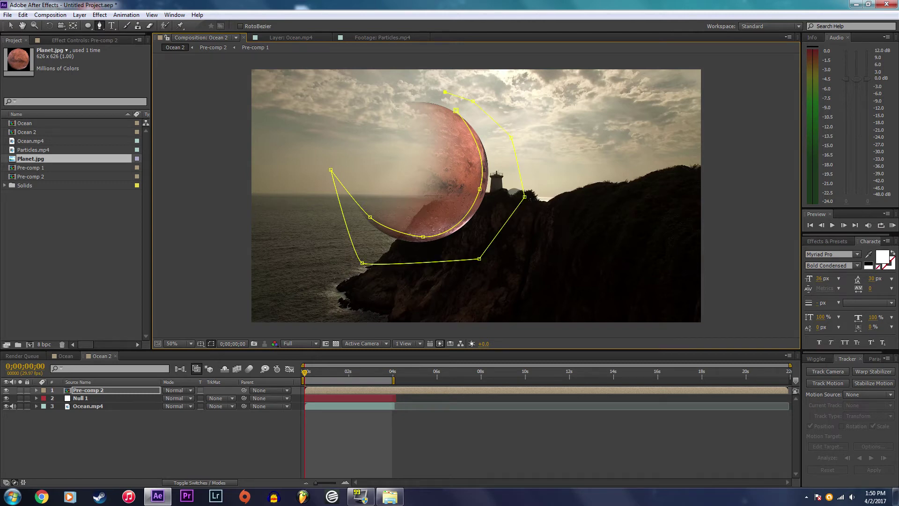
{"action": "left_click", "coordinate": [456, 111]}
- Invert the crescent mask on Pre-comp 2, and set its feather to 123 pixels and its expansion to -25 pixels
{"action": "left_click", "coordinate": [36, 390]}
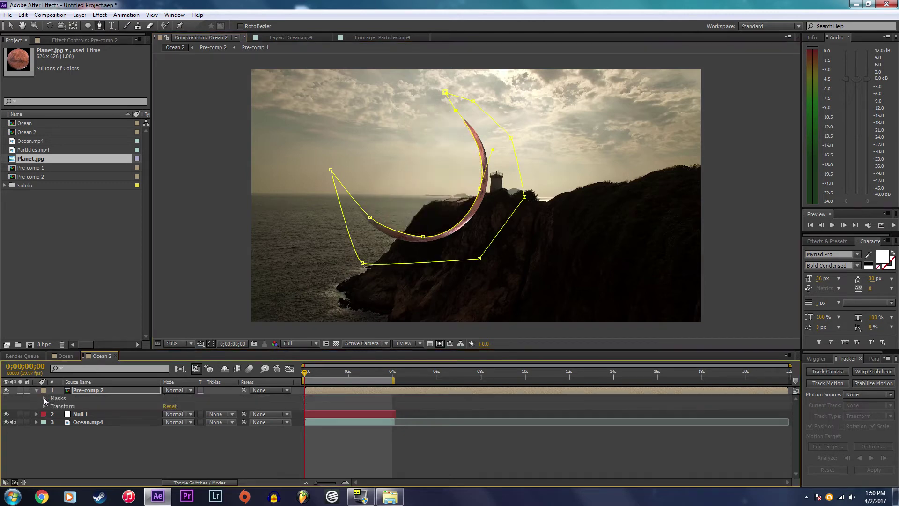
{"action": "left_click", "coordinate": [44, 398]}
{"action": "left_click", "coordinate": [53, 406]}
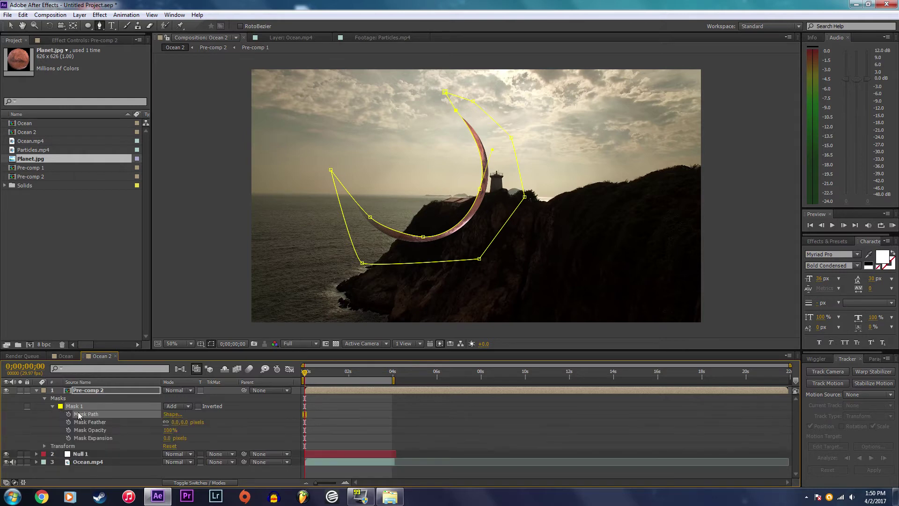
{"action": "left_click", "coordinate": [198, 407]}
{"action": "left_click_drag", "start_coordinate": [176, 421], "coordinate": [234, 422]}
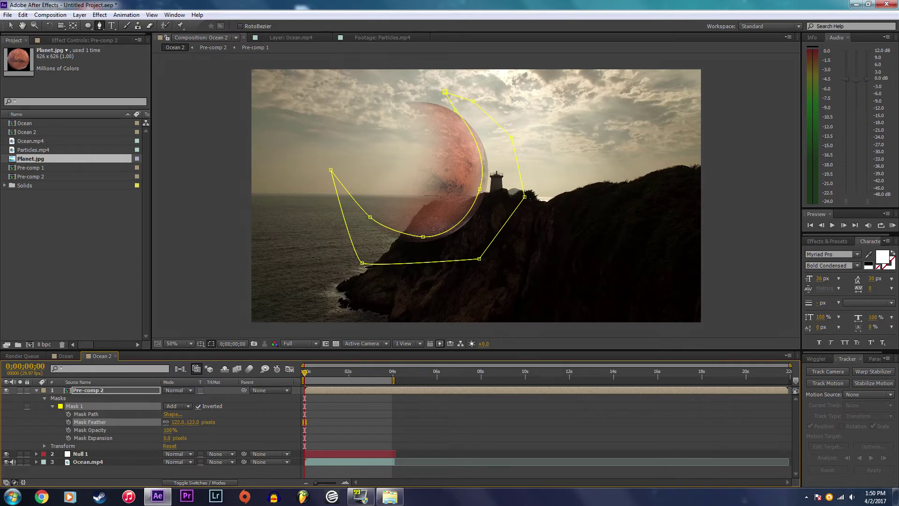
{"action": "left_click_drag", "start_coordinate": [167, 438], "coordinate": [159, 437]}
{"action": "left_click", "coordinate": [85, 409]}
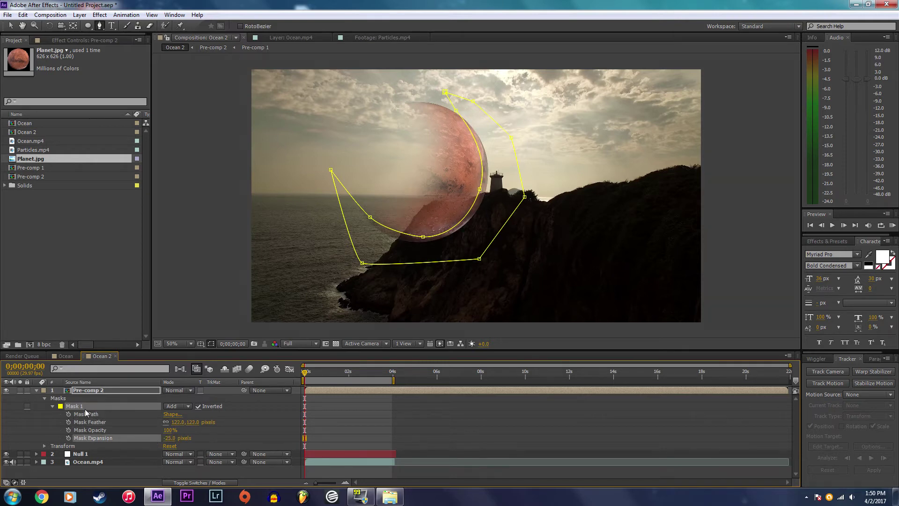
{"action": "left_click", "coordinate": [37, 390]}
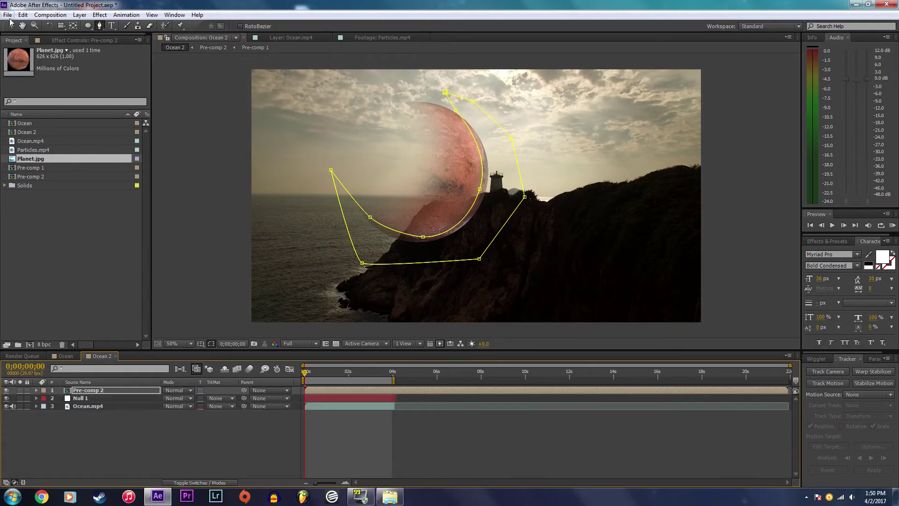
- Scale Pre-comp 2 down slightly and move the planet into the upper-left part of the sky
{"action": "left_click", "coordinate": [10, 26]}
{"action": "left_click", "coordinate": [136, 416]}
{"action": "left_click", "coordinate": [111, 392]}
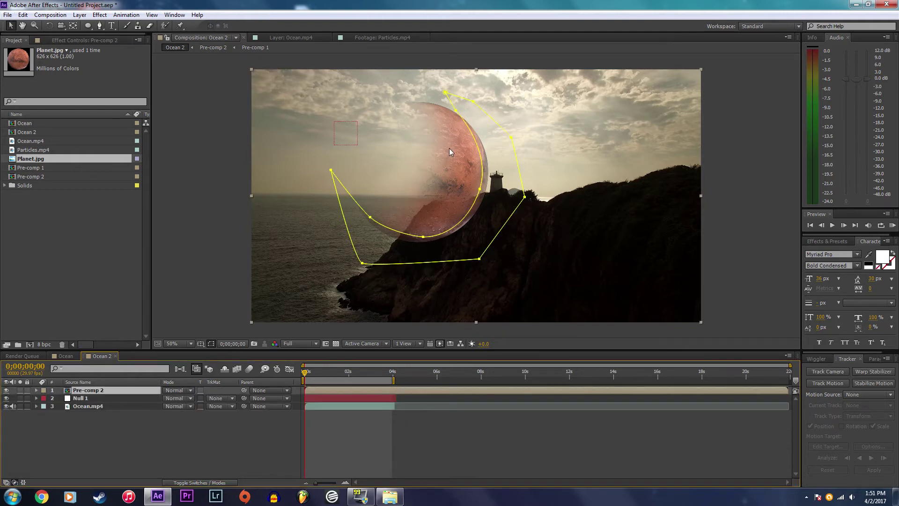
{"action": "left_click", "coordinate": [453, 151]}
{"action": "left_click", "coordinate": [691, 83]}
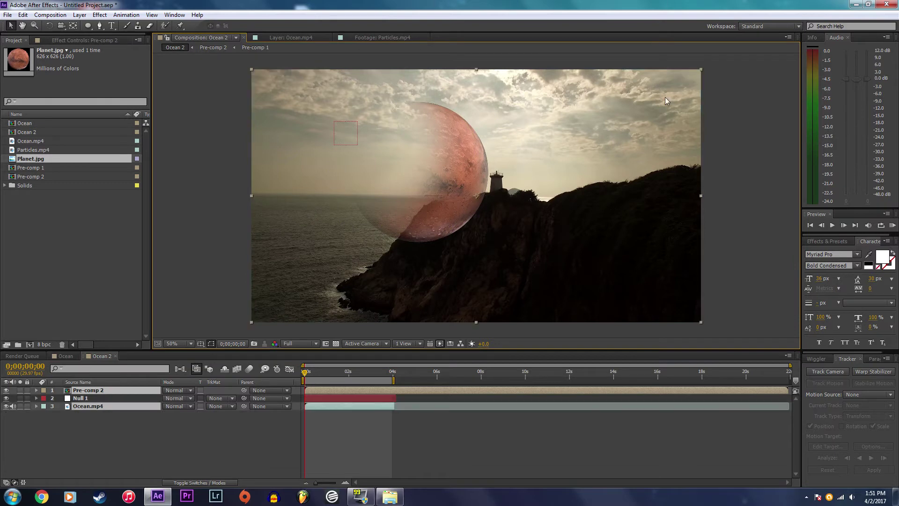
{"action": "left_click", "coordinate": [110, 391]}
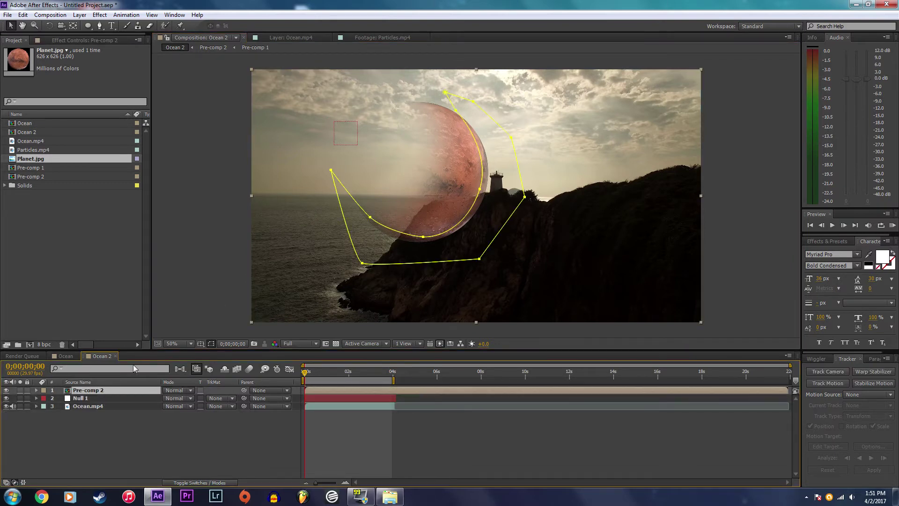
{"action": "left_click_drag", "start_coordinate": [695, 74], "coordinate": [679, 86]}
{"action": "left_click_drag", "start_coordinate": [452, 164], "coordinate": [392, 112]}
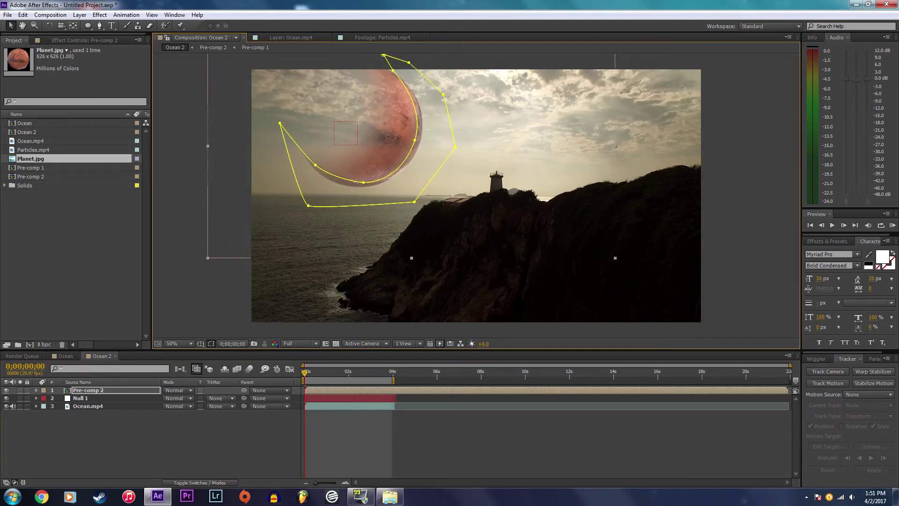
- Parent Pre-comp 2 to Null 1 and hide the null object
{"action": "left_click", "coordinate": [97, 416]}
{"action": "left_click", "coordinate": [86, 391]}
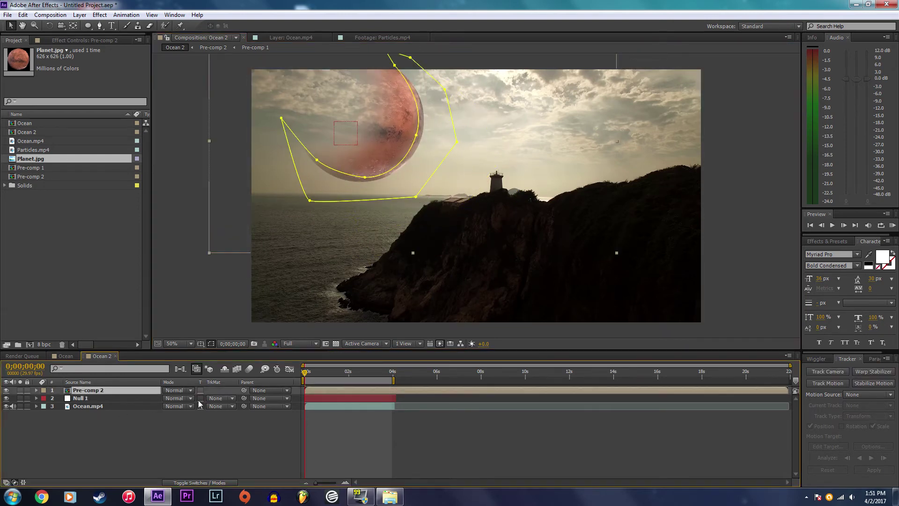
{"action": "left_click_drag", "start_coordinate": [244, 390], "coordinate": [130, 398]}
- Place Particles.mp4 above all other layers, over the sea and cliff, with its blending mode set to Screen
{"action": "left_click_drag", "start_coordinate": [27, 150], "coordinate": [101, 391]}
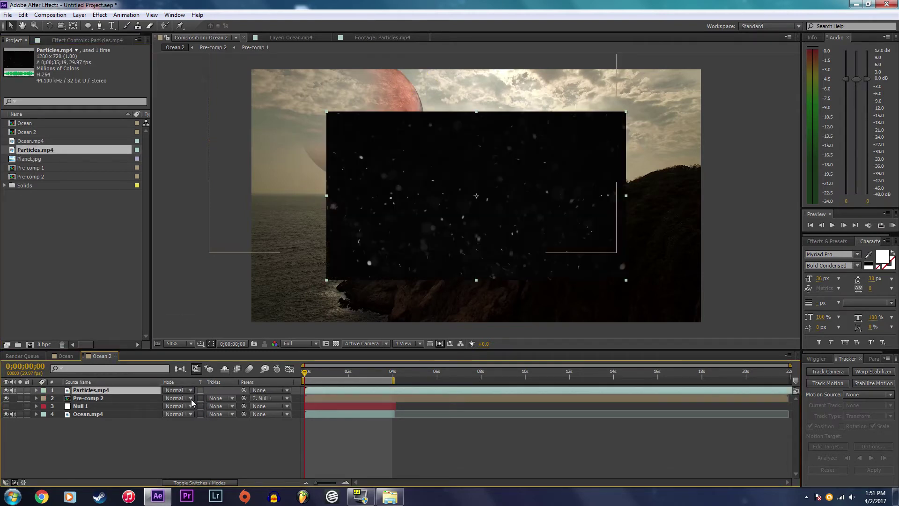
{"action": "left_click", "coordinate": [177, 390]}
{"action": "left_click", "coordinate": [211, 194]}
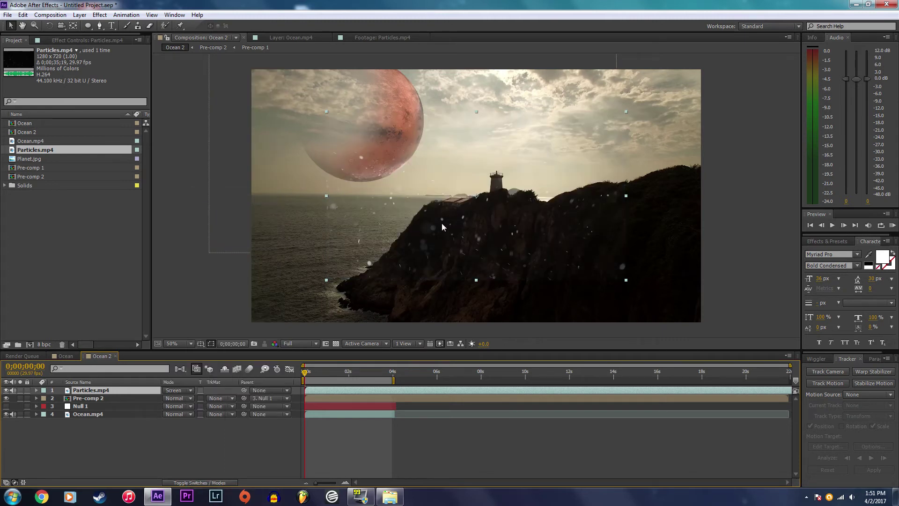
- Draw a closed curved Pen tool mask on Particles.mp4 around the particles over the sea and the cliff
{"action": "left_click", "coordinate": [99, 26]}
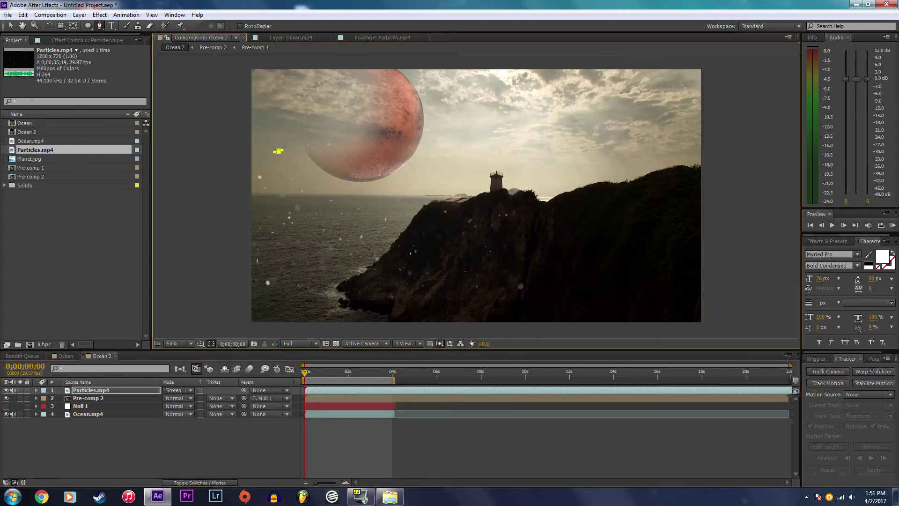
{"action": "left_click_drag", "start_coordinate": [261, 250], "coordinate": [270, 287]}
{"action": "left_click_drag", "start_coordinate": [419, 289], "coordinate": [448, 284]}
{"action": "left_click_drag", "start_coordinate": [499, 259], "coordinate": [500, 237]}
{"action": "left_click_drag", "start_coordinate": [496, 196], "coordinate": [471, 180]}
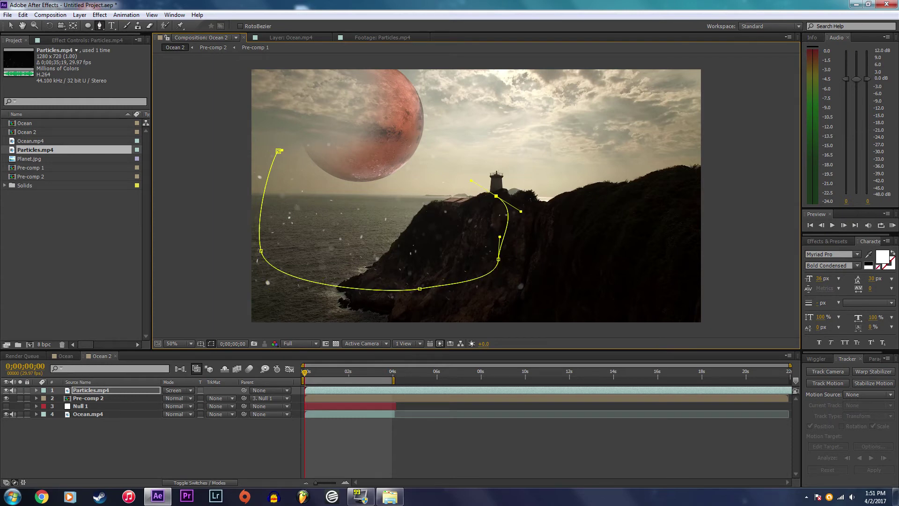
{"action": "left_click_drag", "start_coordinate": [367, 162], "coordinate": [353, 159]}
{"action": "left_click_drag", "start_coordinate": [279, 151], "coordinate": [253, 214]}
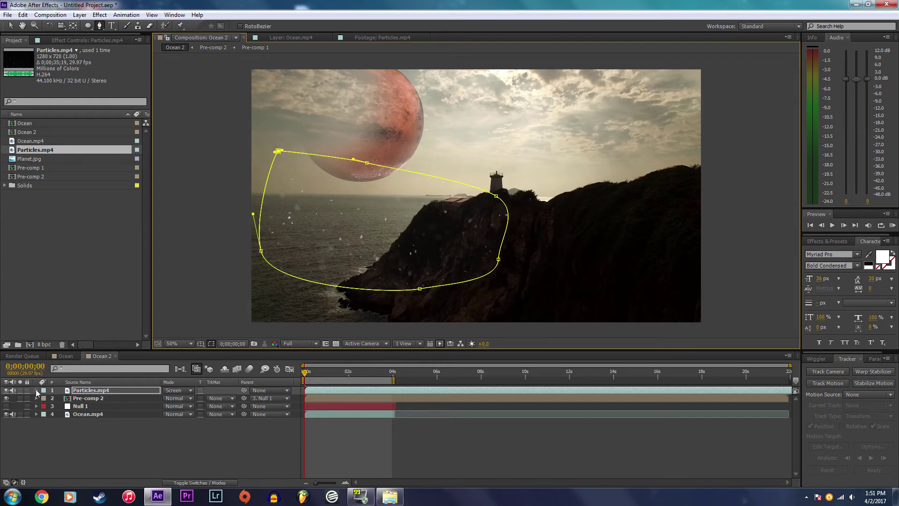
- Set the feather of the Particles.mp4 mask to 60 pixels and collapse the layer
{"action": "left_click", "coordinate": [37, 390]}
{"action": "left_click", "coordinate": [45, 398]}
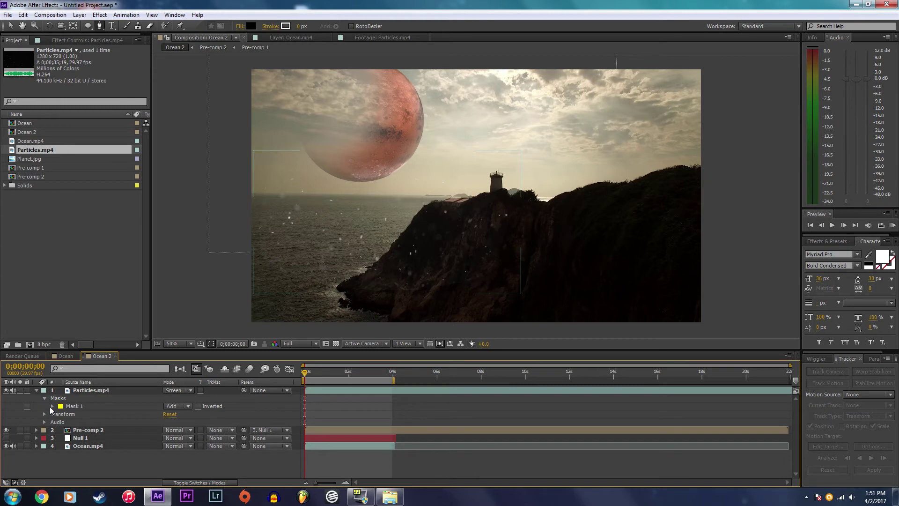
{"action": "left_click", "coordinate": [52, 406]}
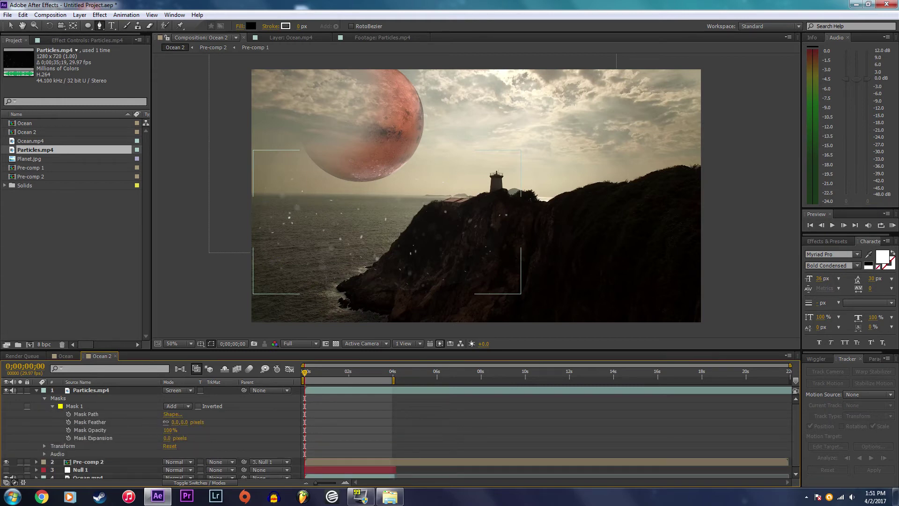
{"action": "left_click_drag", "start_coordinate": [176, 422], "coordinate": [204, 422]}
{"action": "left_click", "coordinate": [42, 393]}
{"action": "left_click", "coordinate": [42, 393], "text": "ctrl"}
{"action": "left_click", "coordinate": [42, 393]}
- Parent Particles.mp4 to Null 1 and enlarge the particle layer slightly over the sea and cliff
{"action": "left_click_drag", "start_coordinate": [244, 390], "coordinate": [95, 411]}
{"action": "left_click", "coordinate": [10, 26]}
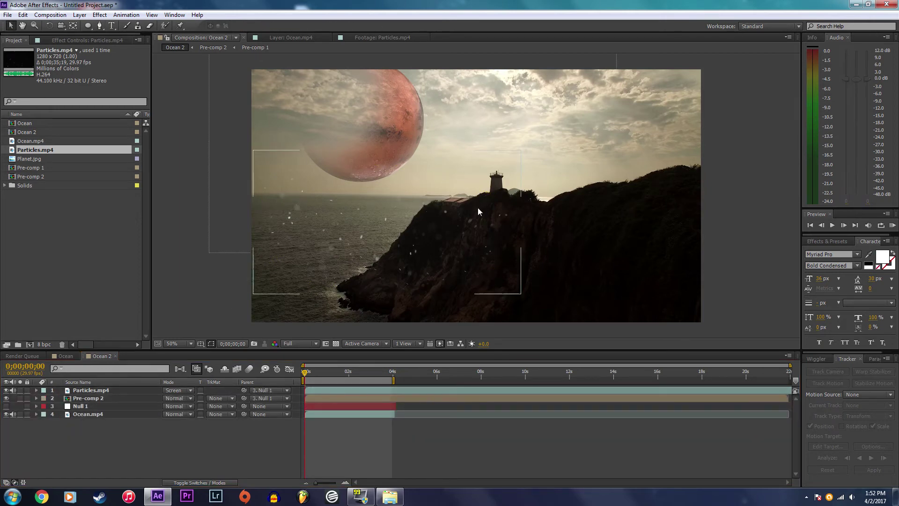
{"action": "left_click", "coordinate": [521, 176]}
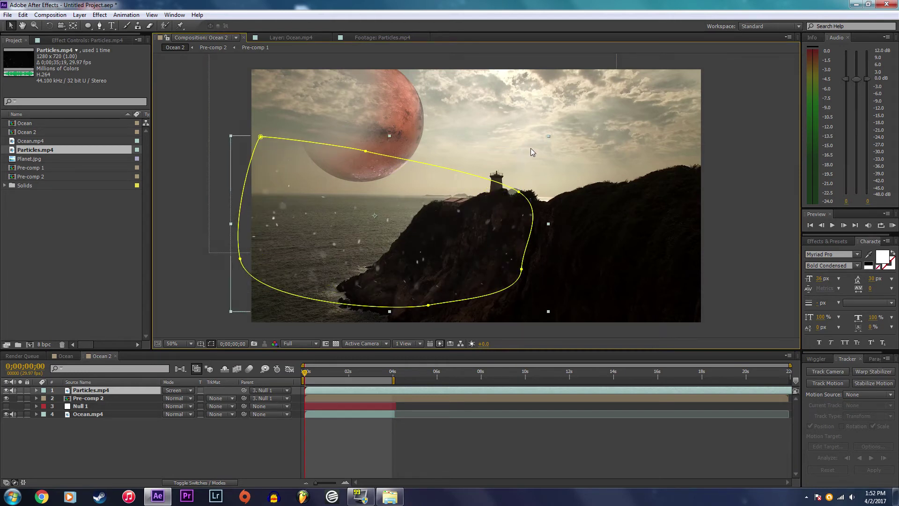
- Lower the opacity of the Particles.mp4 layer to 51% and collapse the layer's properties
{"action": "left_click", "coordinate": [36, 390]}
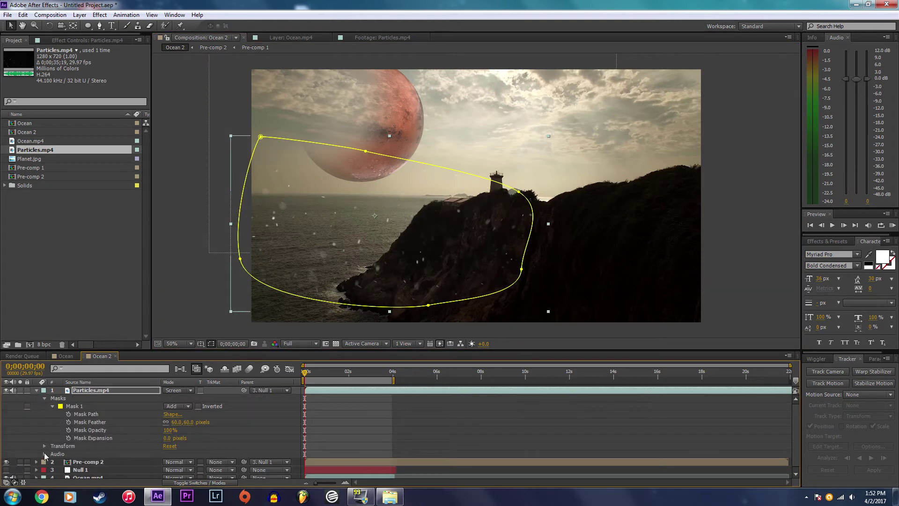
{"action": "left_click", "coordinate": [44, 453]}
{"action": "left_click", "coordinate": [44, 453]}
{"action": "left_click", "coordinate": [44, 445]}
{"action": "left_click", "coordinate": [139, 459]}
{"action": "left_click_drag", "start_coordinate": [169, 474], "coordinate": [146, 474]}
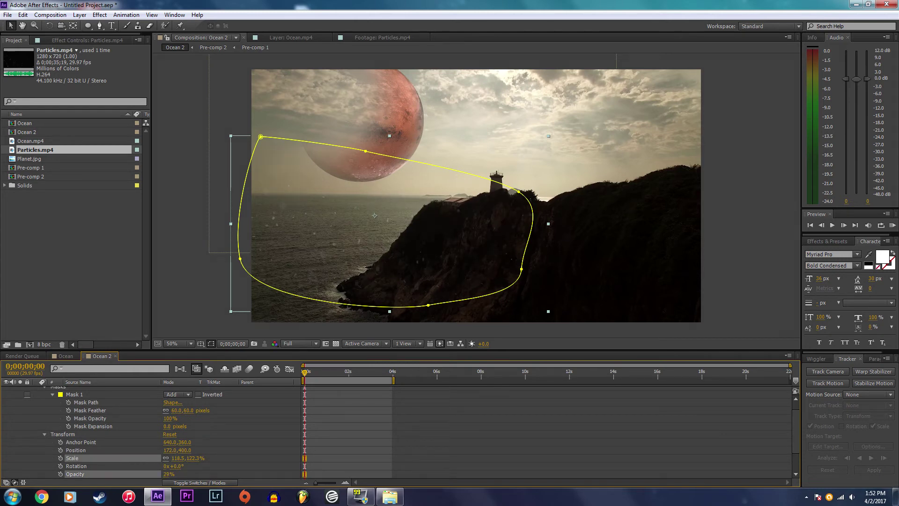
{"action": "left_click", "coordinate": [129, 471]}
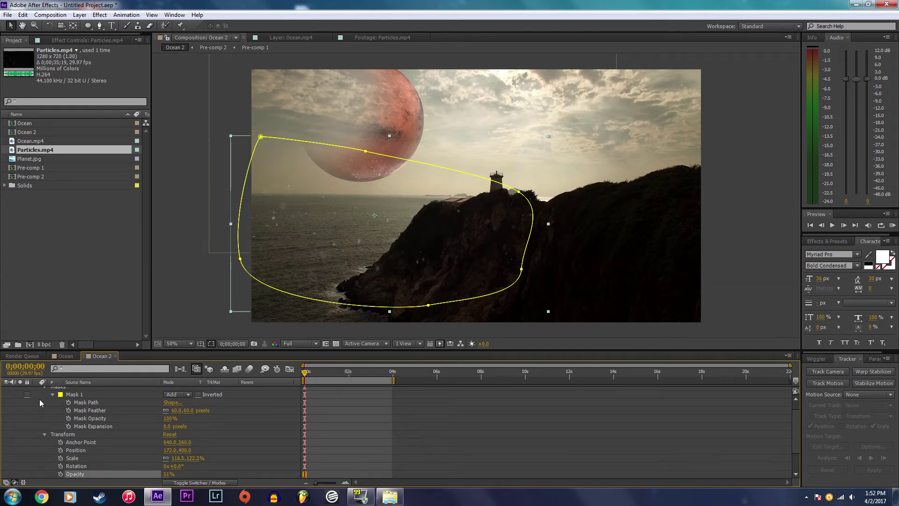
{"action": "scroll", "coordinate": [40, 403], "scroll_direction": "up", "scroll_amount": 2}
{"action": "left_click", "coordinate": [37, 391]}
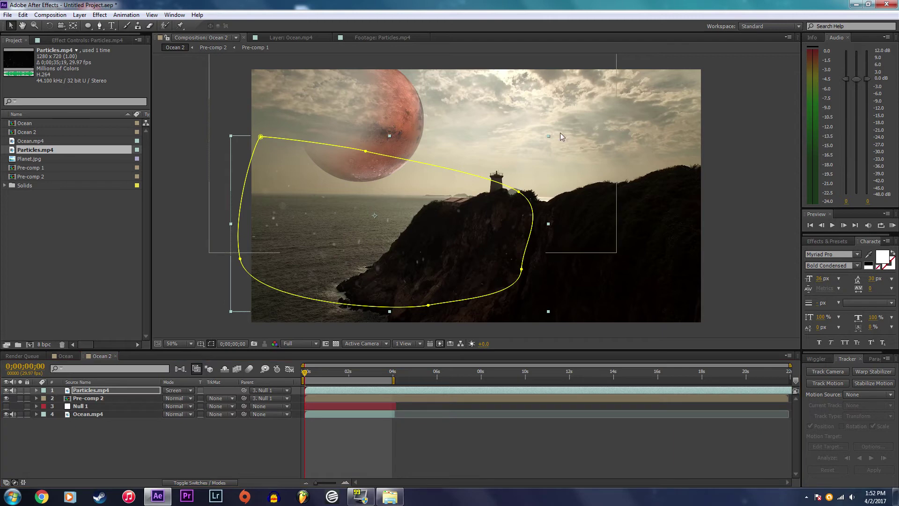
- Enlarge Particles.mp4 further over the sea and cliff and shift it slightly upward, then deselect it
{"action": "key", "text": "ctrl+Down"}
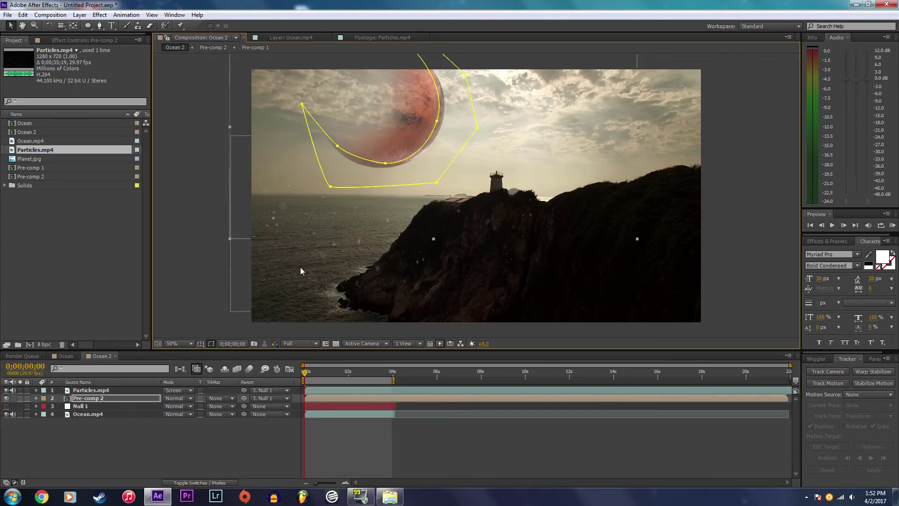
{"action": "left_click", "coordinate": [110, 390]}
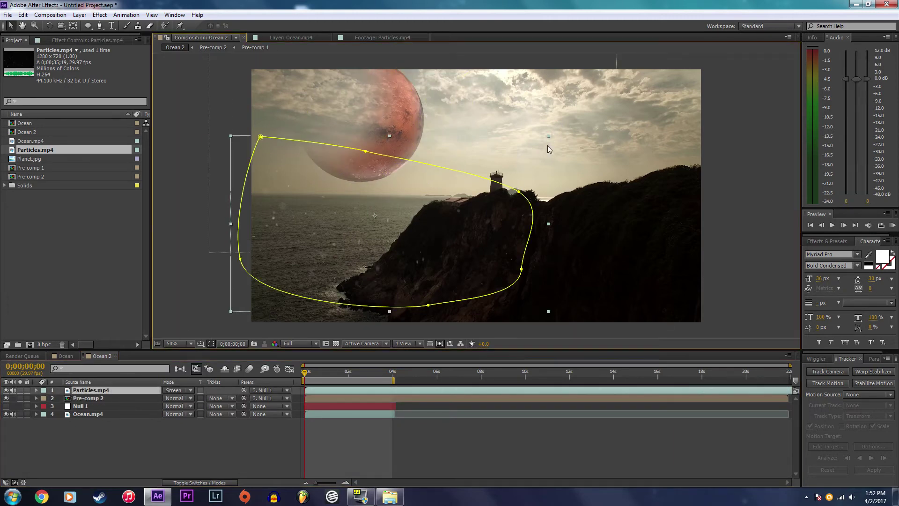
{"action": "left_click_drag", "start_coordinate": [548, 136], "coordinate": [580, 119]}
{"action": "left_click_drag", "start_coordinate": [519, 220], "coordinate": [539, 203]}
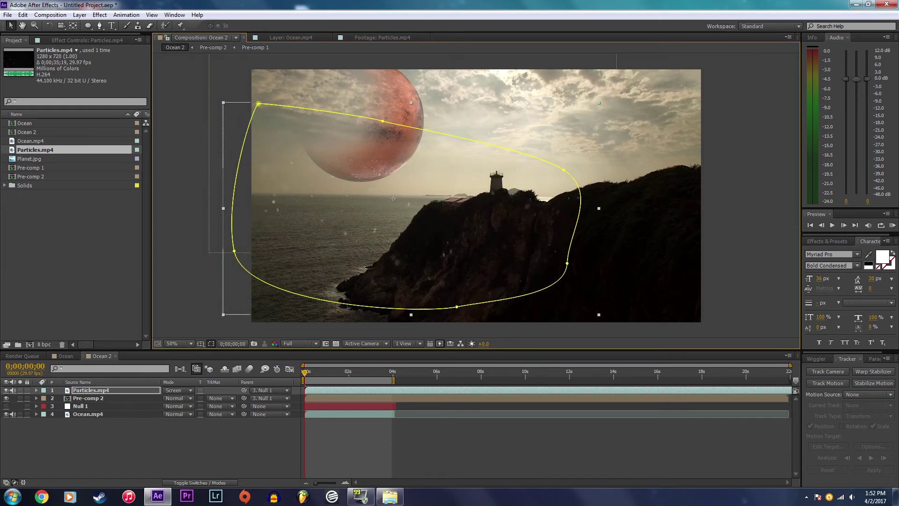
{"action": "left_click_drag", "start_coordinate": [391, 229], "coordinate": [397, 217]}
{"action": "left_click", "coordinate": [156, 431]}
- Apply Brightness & Contrast to Ocean.mp4 with brightness 13 and contrast -25
{"action": "left_click", "coordinate": [102, 415]}
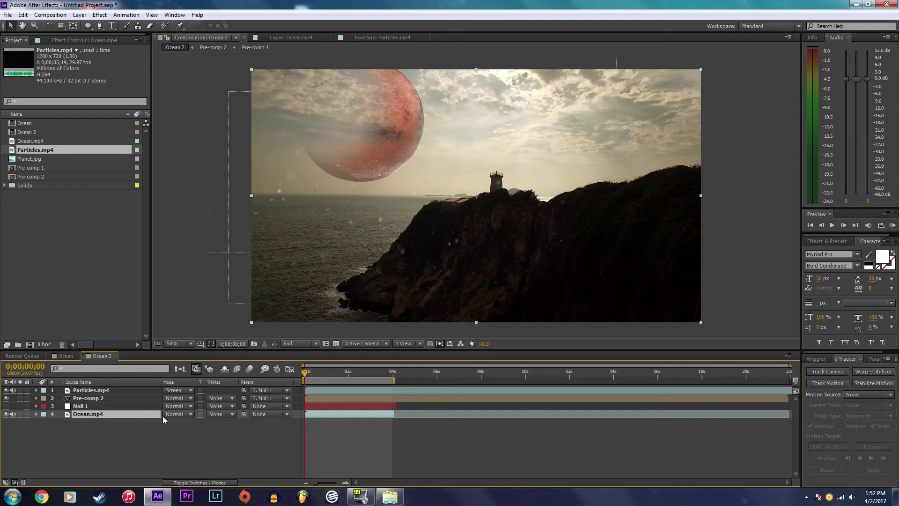
{"action": "left_click", "coordinate": [80, 15]}
{"action": "mouse_move", "coordinate": [107, 17]}
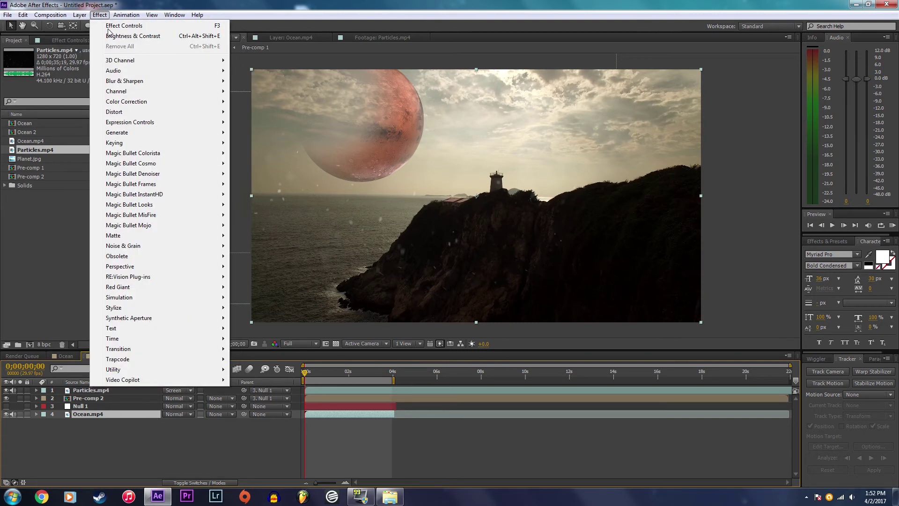
{"action": "mouse_move", "coordinate": [158, 104]}
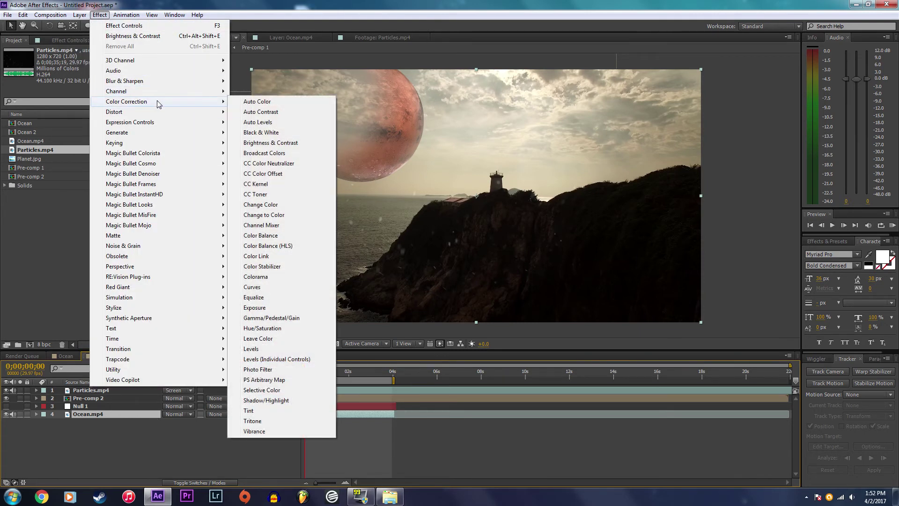
{"action": "left_click", "coordinate": [271, 142]}
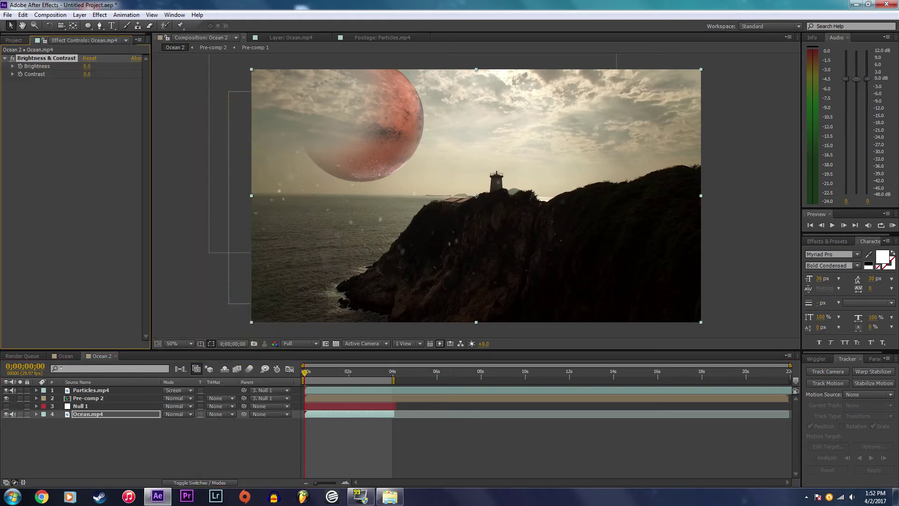
{"action": "left_click_drag", "start_coordinate": [86, 74], "coordinate": [73, 74]}
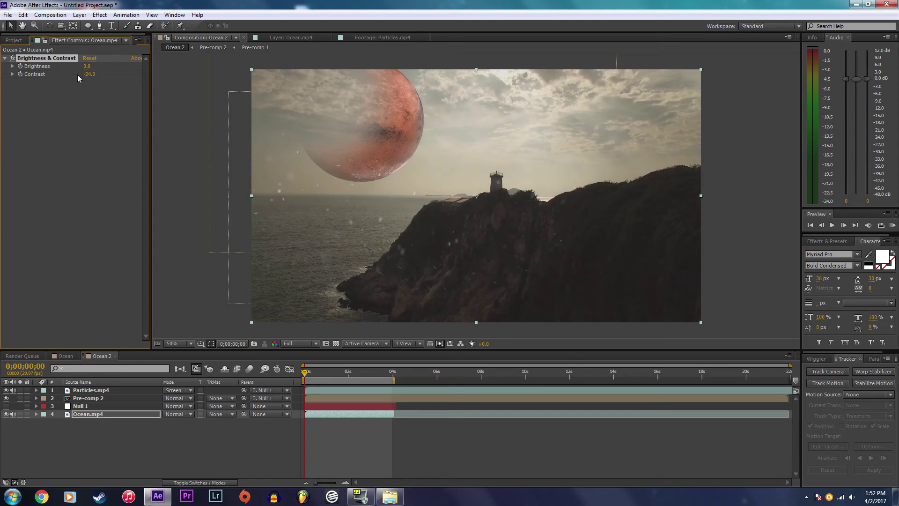
{"action": "left_click_drag", "start_coordinate": [86, 66], "coordinate": [93, 67]}
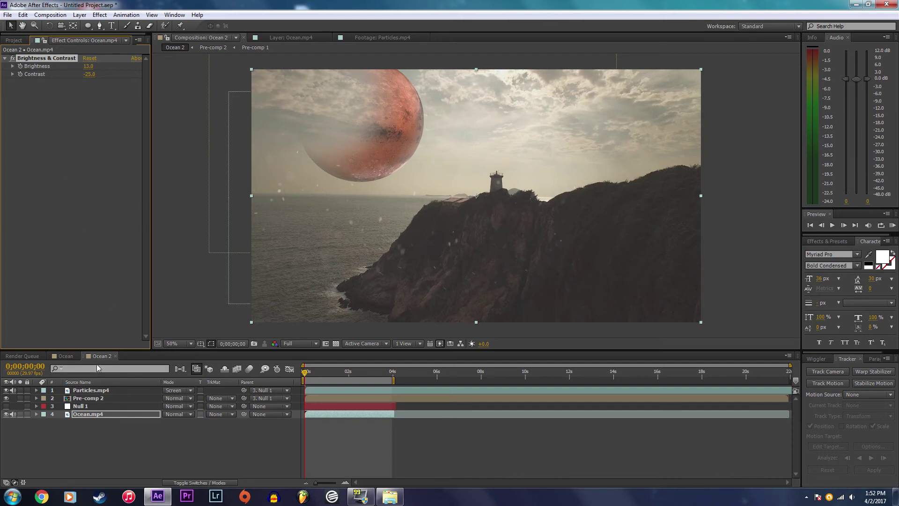
- Give Pre-comp 2 the same Brightness & Contrast effect and set its brightness to 19 and contrast to -45
{"action": "left_click", "coordinate": [88, 399]}
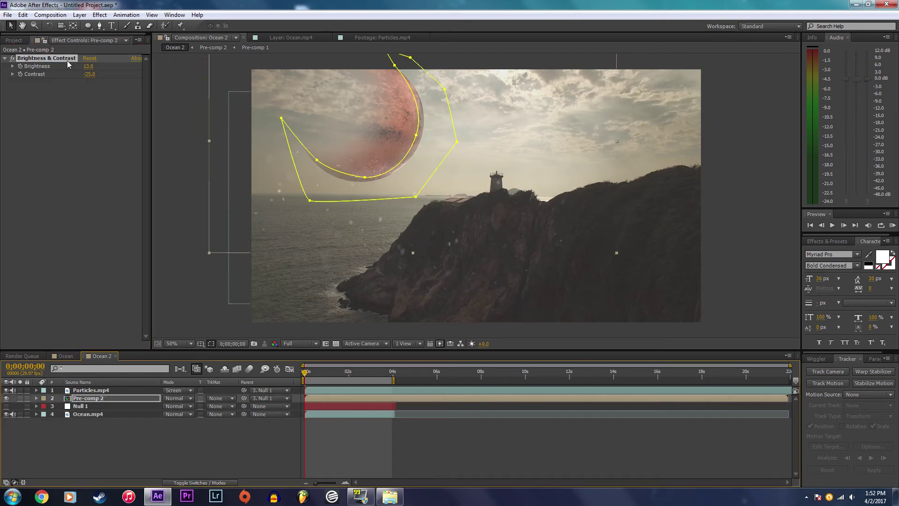
{"action": "left_click", "coordinate": [114, 157]}
{"action": "left_click", "coordinate": [126, 449]}
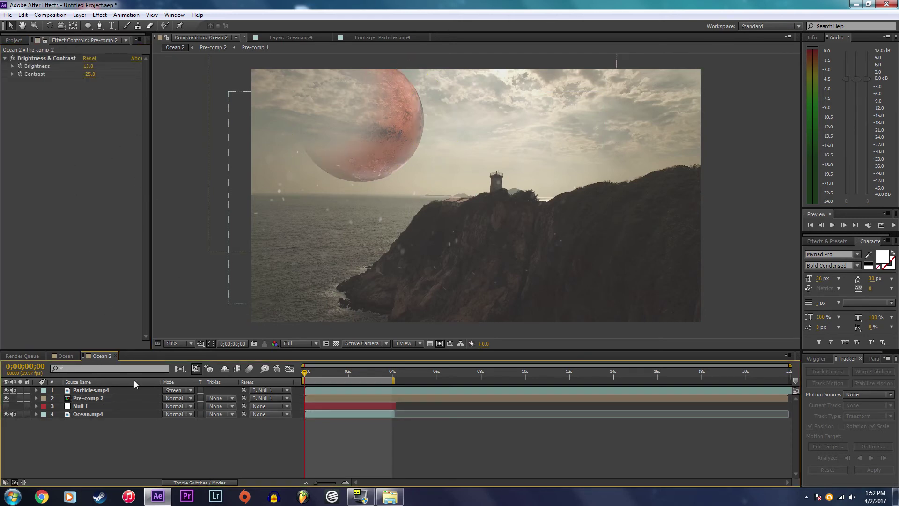
{"action": "mouse_move", "coordinate": [88, 66]}
{"action": "left_mouse_down"}
{"action": "mouse_move", "coordinate": [95, 67]}
{"action": "mouse_move", "coordinate": [84, 74]}
{"action": "left_mouse_up"}
{"action": "left_click", "coordinate": [85, 80]}
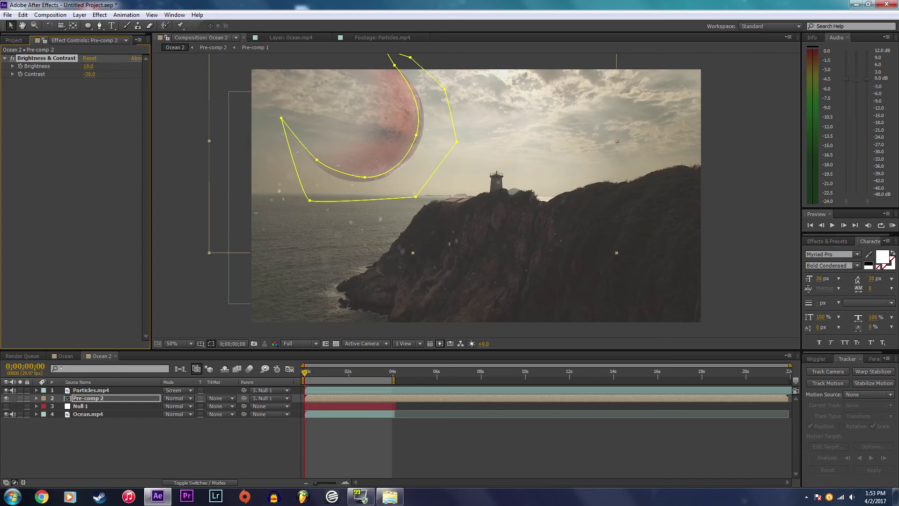
{"action": "left_click", "coordinate": [185, 438]}
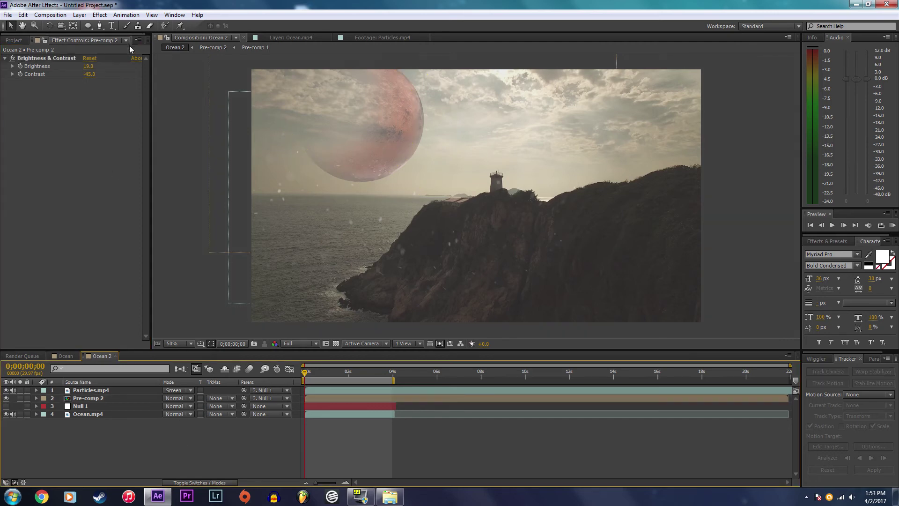
- Pre-compose all layers of the Ocean 2 composition into Pre-comp 3
{"action": "key", "text": "ctrl+a"}
{"action": "right_click", "coordinate": [100, 411]}
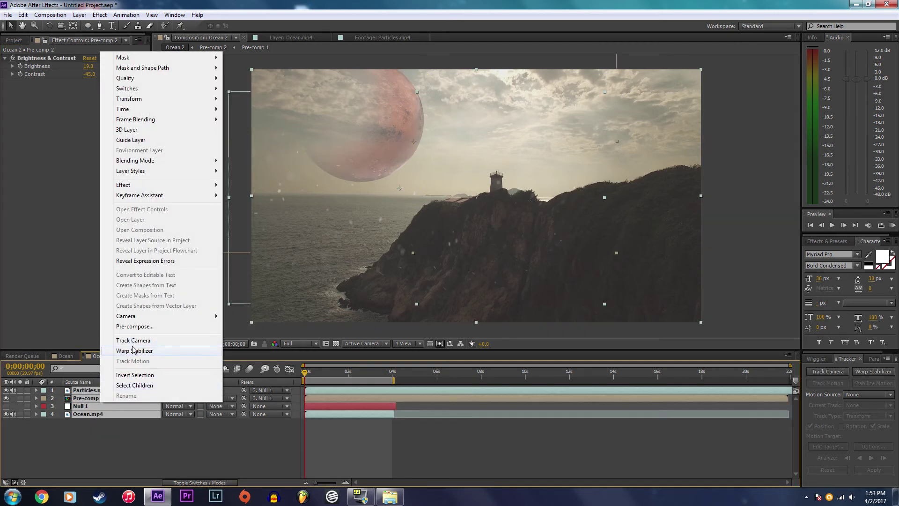
{"action": "left_click", "coordinate": [134, 326]}
{"action": "left_click", "coordinate": [135, 115]}
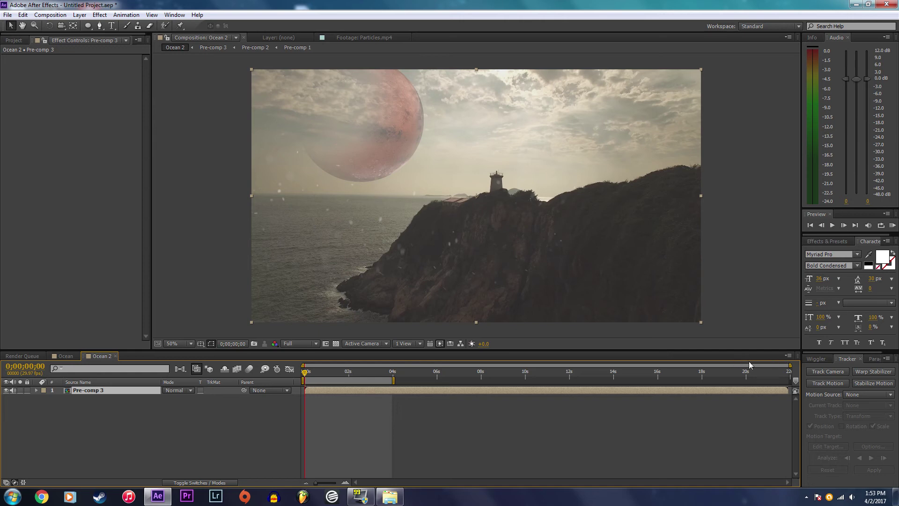
- Add Position keyframes to Pre-comp 3 at the start and at 0;00;04;07, with the Wiggler open
{"action": "left_click", "coordinate": [809, 360]}
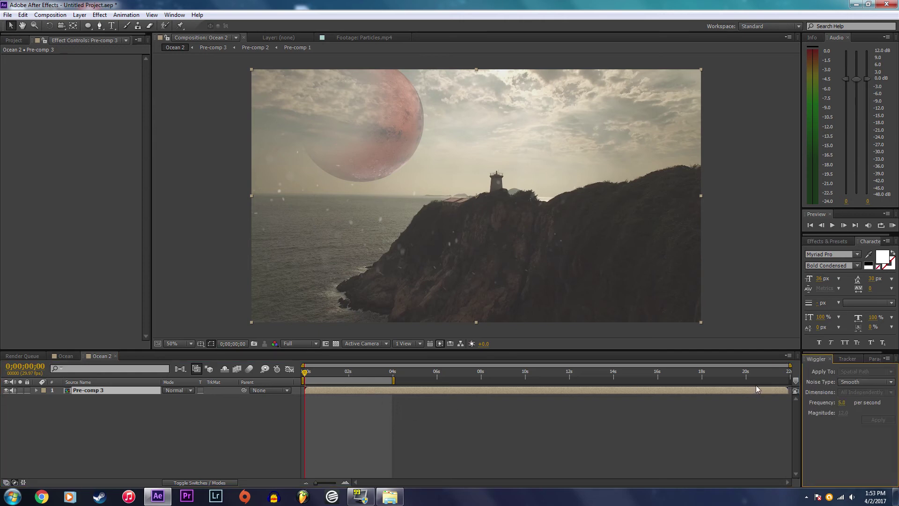
{"action": "left_click", "coordinate": [68, 389]}
{"action": "key", "text": "p"}
{"action": "left_click", "coordinate": [60, 398]}
{"action": "left_click", "coordinate": [398, 372]}
{"action": "left_click", "coordinate": [13, 398]}
- Apply the Wiggler to both Position keyframes with frequency 5 and magnitude 12, and return the playhead to the start
{"action": "left_click_drag", "start_coordinate": [412, 397], "coordinate": [297, 412]}
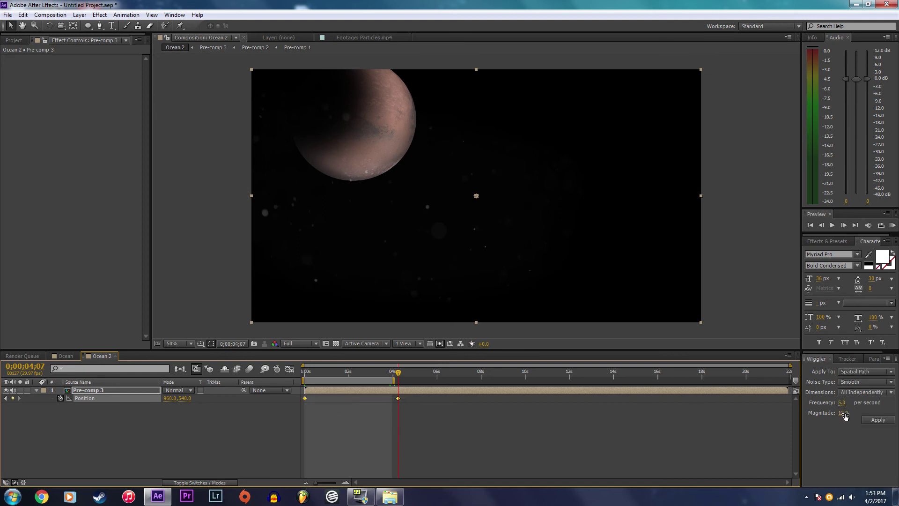
{"action": "left_click", "coordinate": [866, 419]}
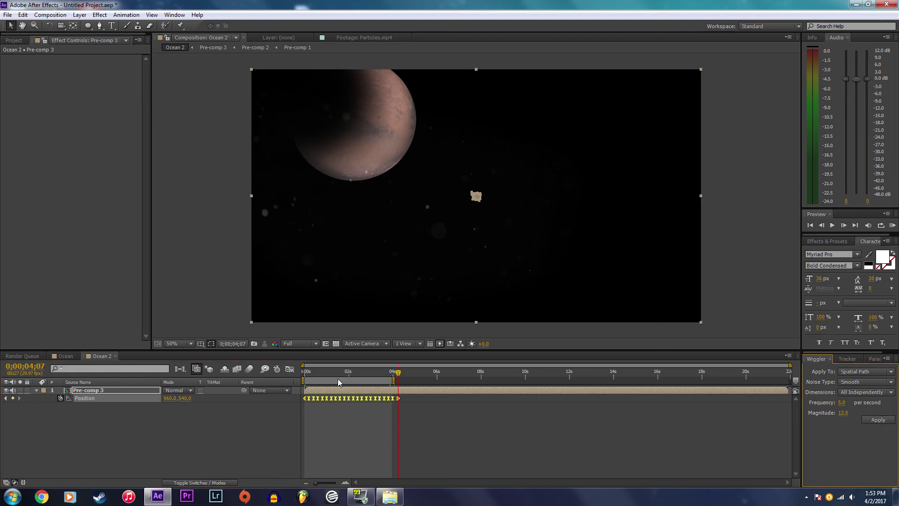
{"action": "left_click_drag", "start_coordinate": [338, 374], "coordinate": [297, 375]}
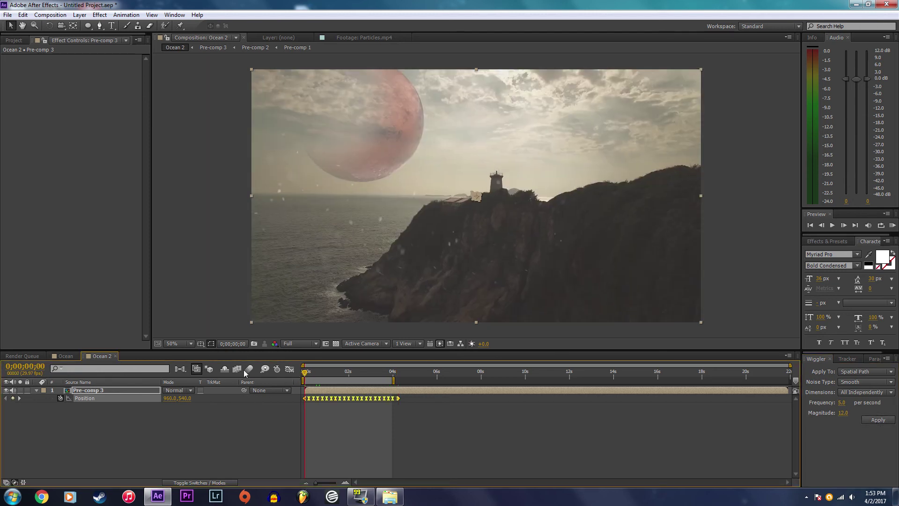
- Enable motion blur for Pre-comp 3 and the composition, and preview the wiggle
{"action": "left_click", "coordinate": [212, 482]}
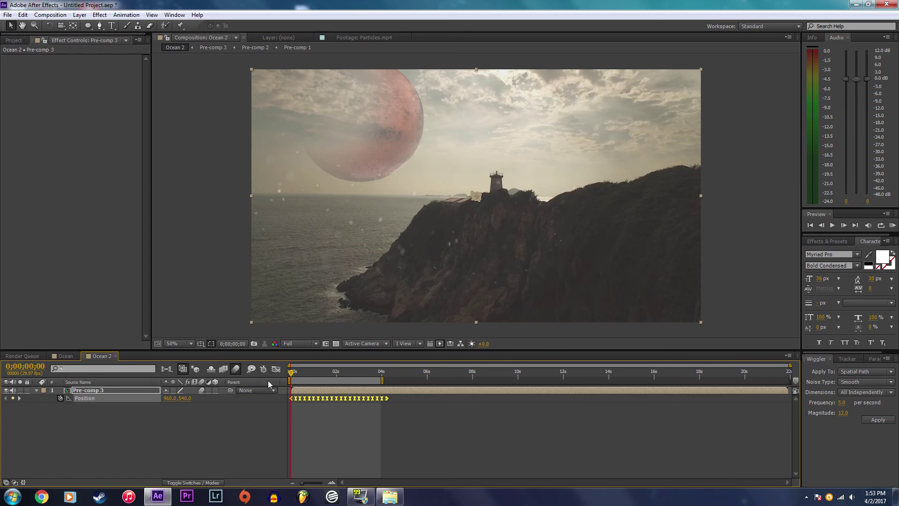
{"action": "key", "text": "h"}
{"action": "key", "text": "space"}
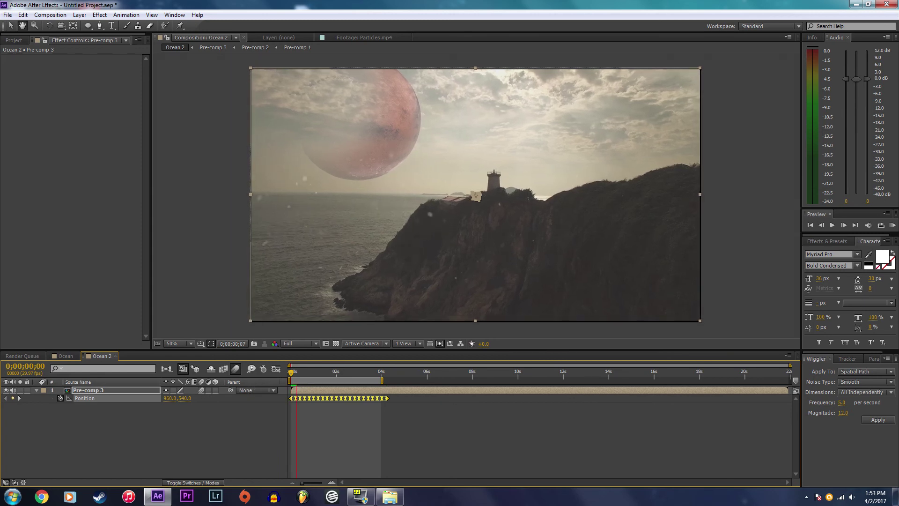
- Scale Pre-comp 3 up slightly so it extends beyond the composition frame on all sides
{"action": "key", "text": "comma"}
{"action": "key", "text": "v"}
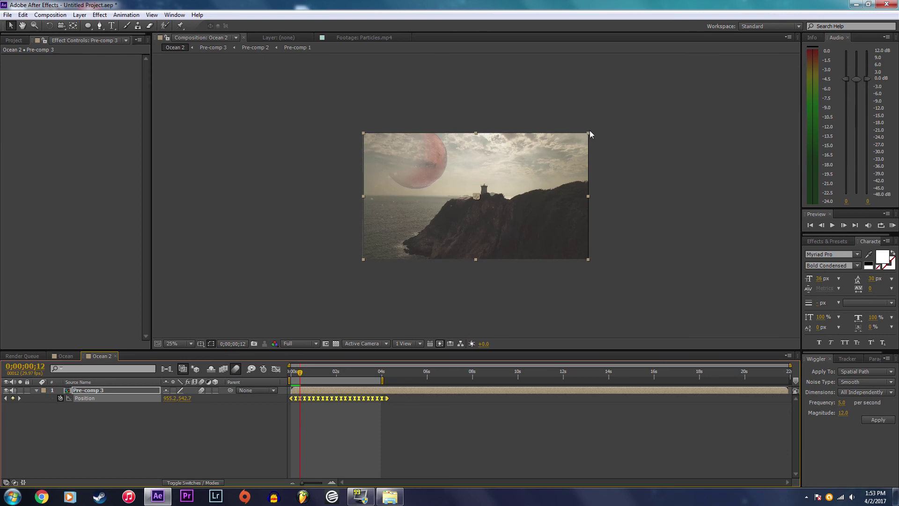
{"action": "left_click_drag", "start_coordinate": [589, 132], "coordinate": [593, 127]}
{"action": "left_click", "coordinate": [651, 161]}
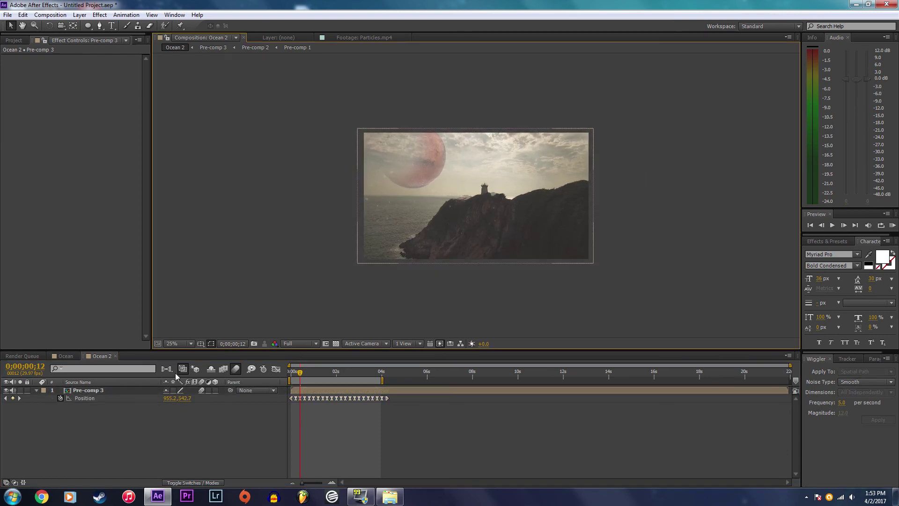
{"action": "left_click", "coordinate": [179, 345]}
{"action": "left_click", "coordinate": [309, 239]}
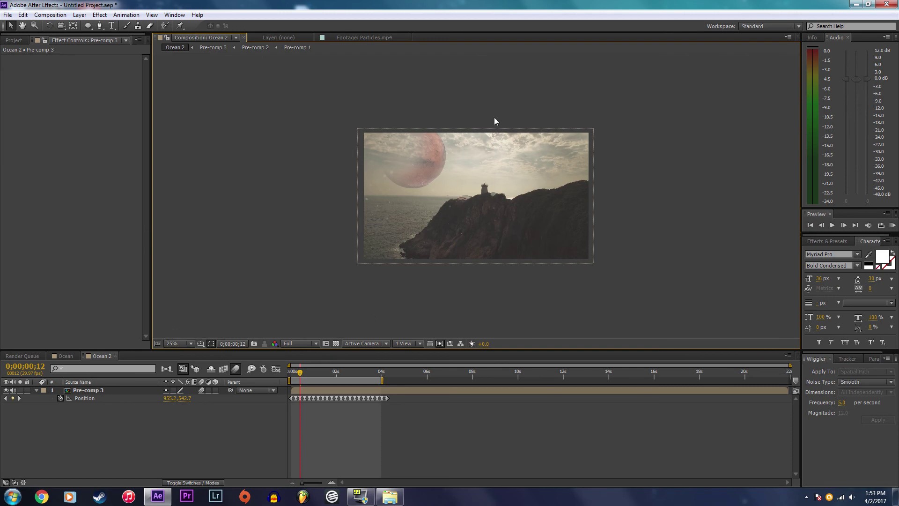
{"action": "left_click", "coordinate": [562, 154]}
{"action": "left_click", "coordinate": [183, 345]}
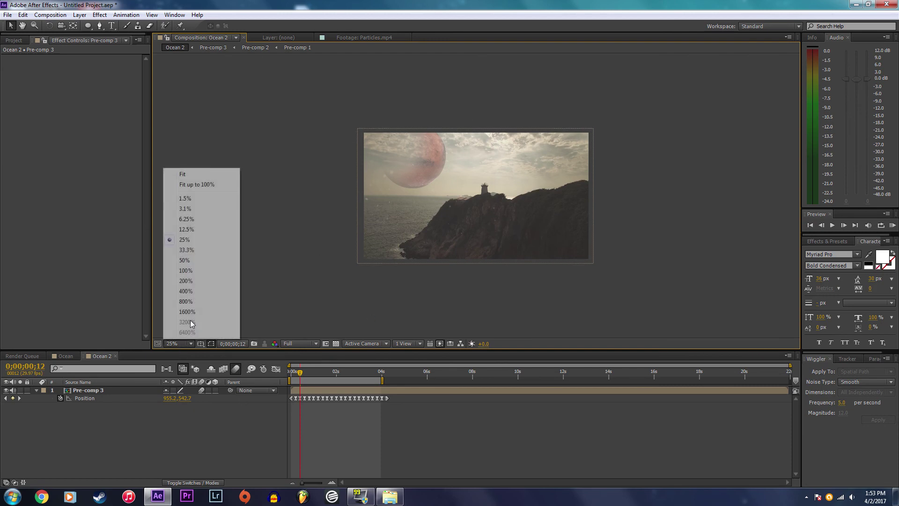
{"action": "left_click", "coordinate": [197, 184]}
- Apply the Magic Bullet Looks effect to Pre-comp 3 and choose the Blockbuster look
{"action": "left_click", "coordinate": [91, 391]}
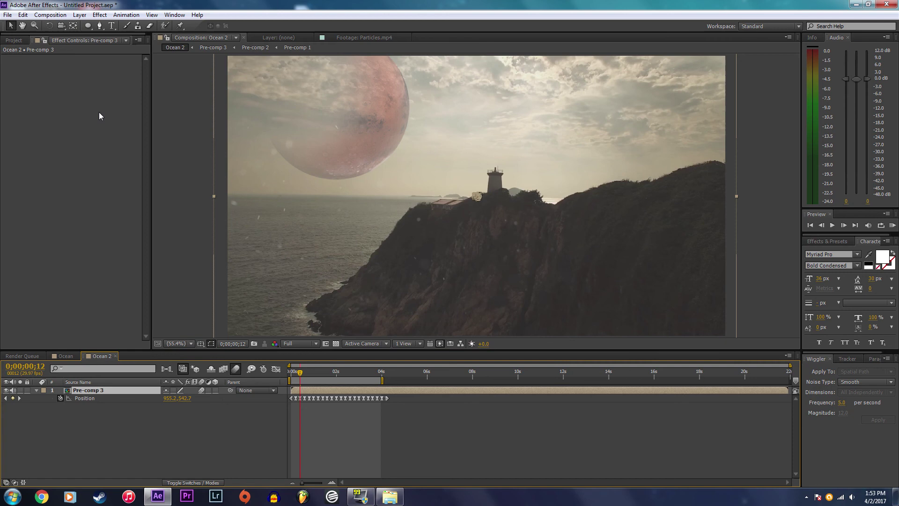
{"action": "left_click", "coordinate": [100, 14]}
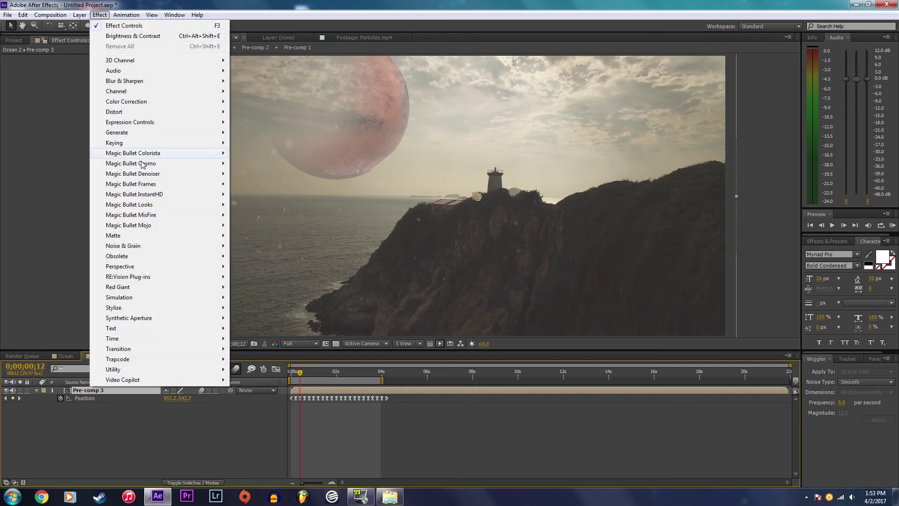
{"action": "mouse_move", "coordinate": [151, 184]}
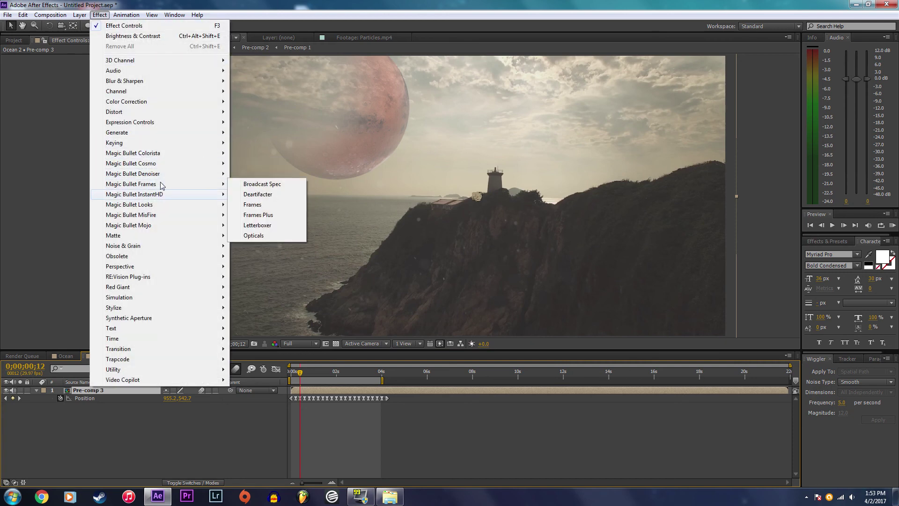
{"action": "mouse_move", "coordinate": [210, 206]}
{"action": "left_click", "coordinate": [243, 206]}
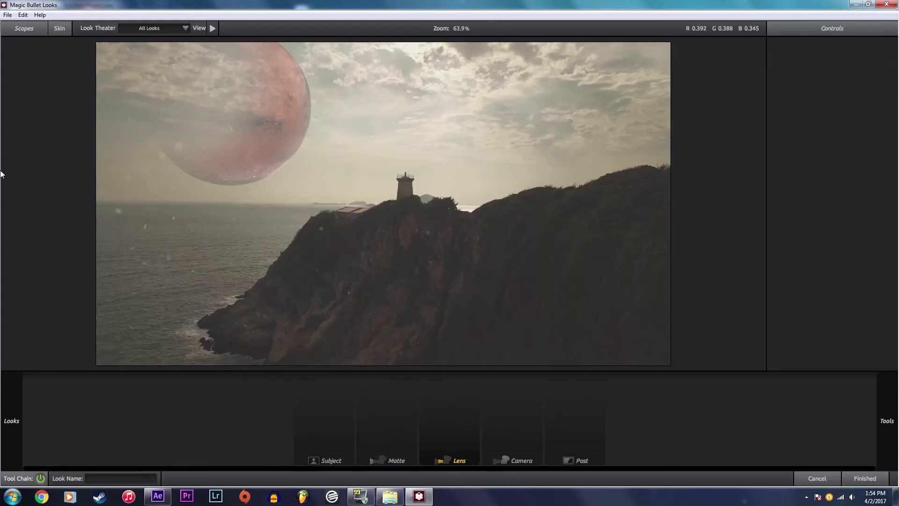
{"action": "mouse_move", "coordinate": [1, 174]}
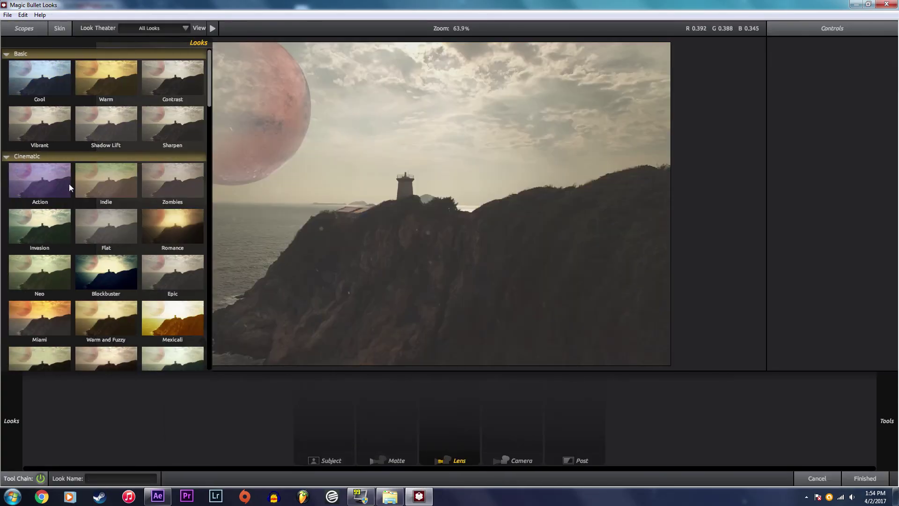
{"action": "left_click", "coordinate": [117, 273]}
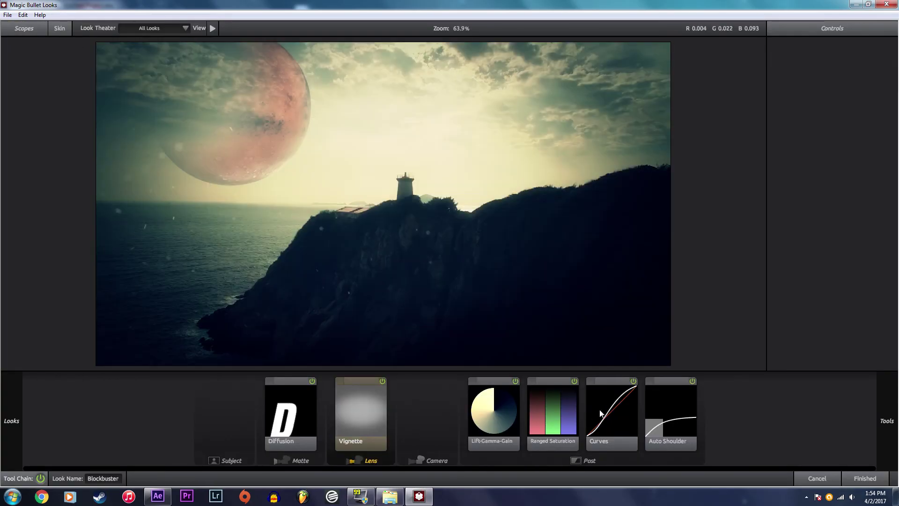
- Set the contrast of the look's Curves tool to +0.440 and finish editing the look
{"action": "left_click", "coordinate": [603, 406]}
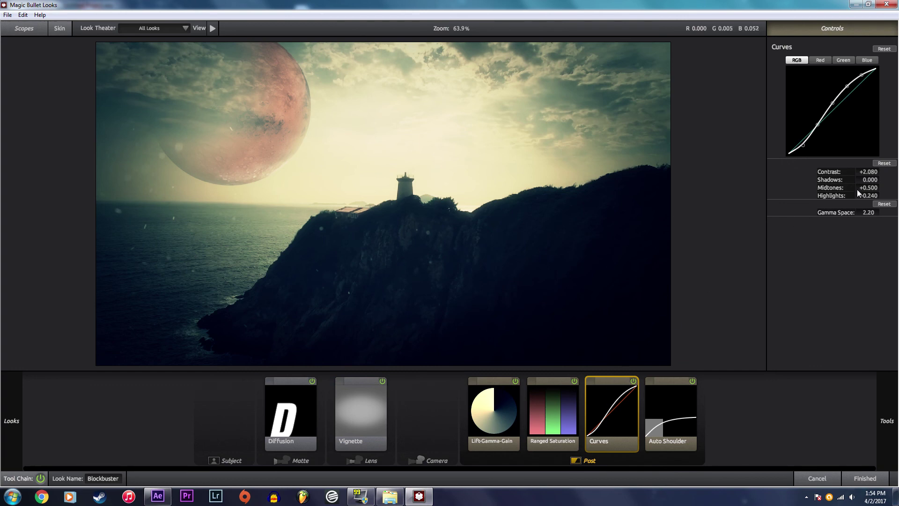
{"action": "left_click_drag", "start_coordinate": [869, 172], "coordinate": [831, 172]}
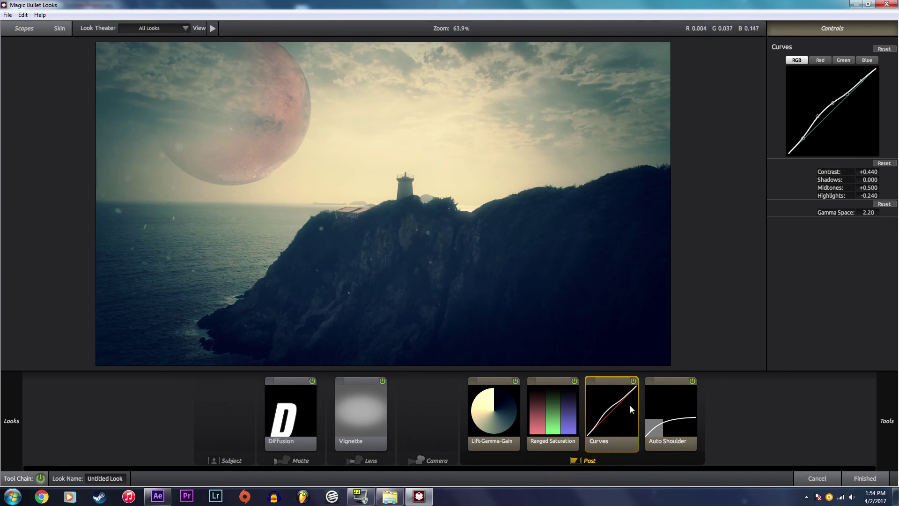
{"action": "left_click", "coordinate": [865, 478]}
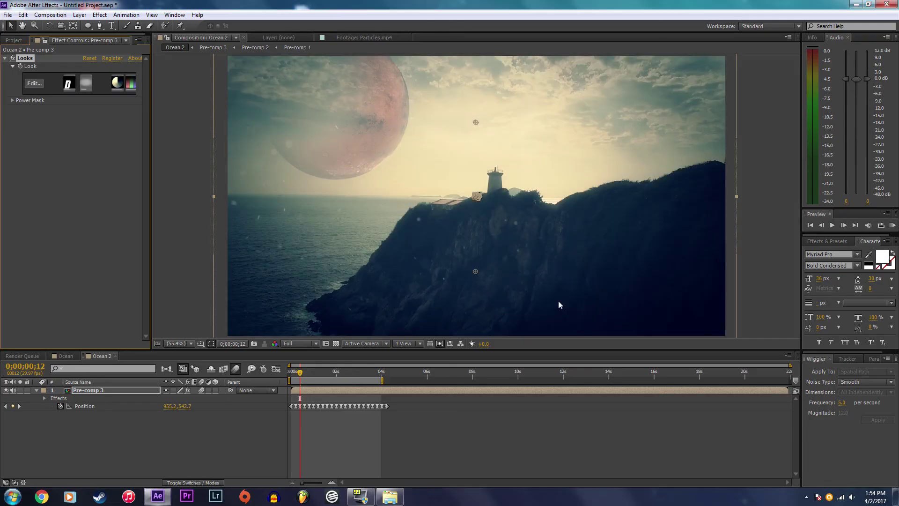